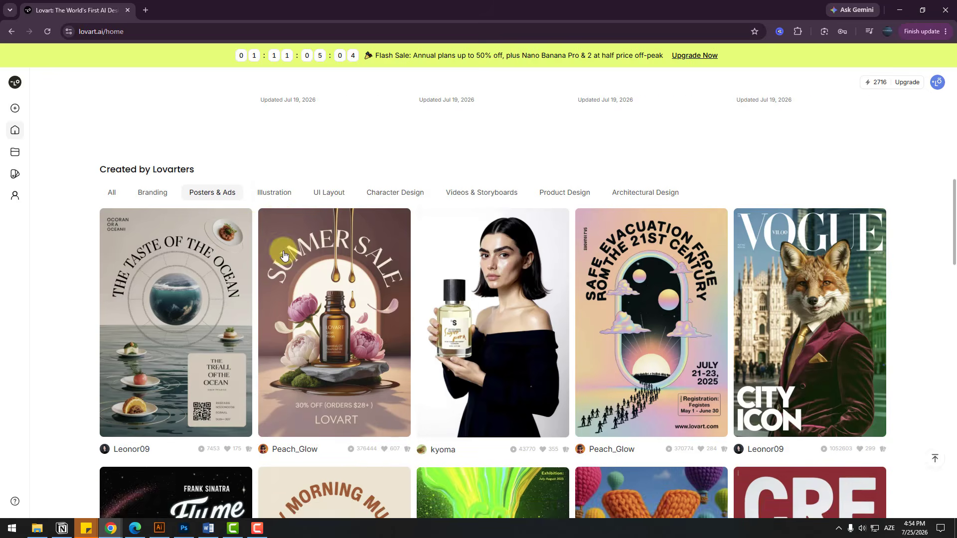
# Browse the community gallery's Illustration, UI Layout and Character Design categories for example designs
pyautogui.scroll(1, 276, 238)
pyautogui.click(271, 243)
pyautogui.scroll(1, 279, 280)
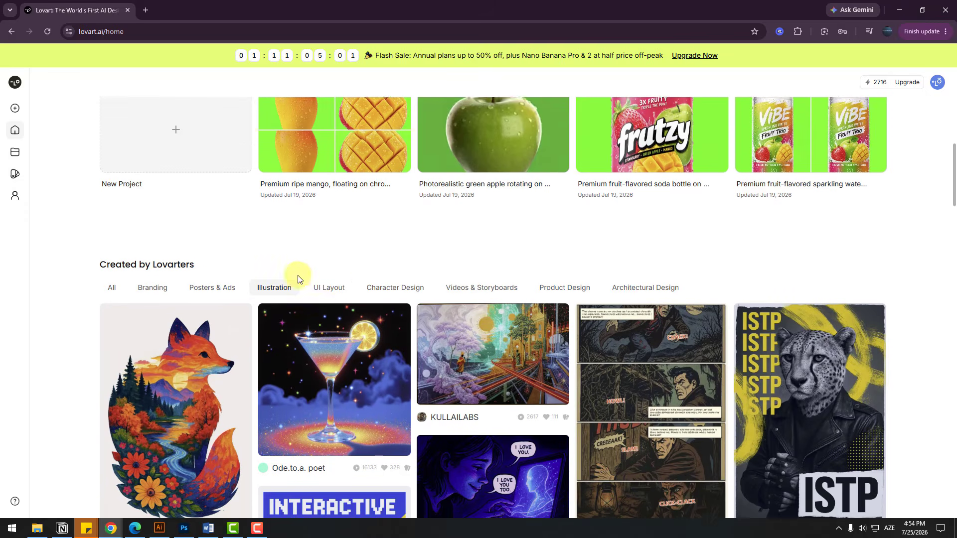
pyautogui.click(325, 293)
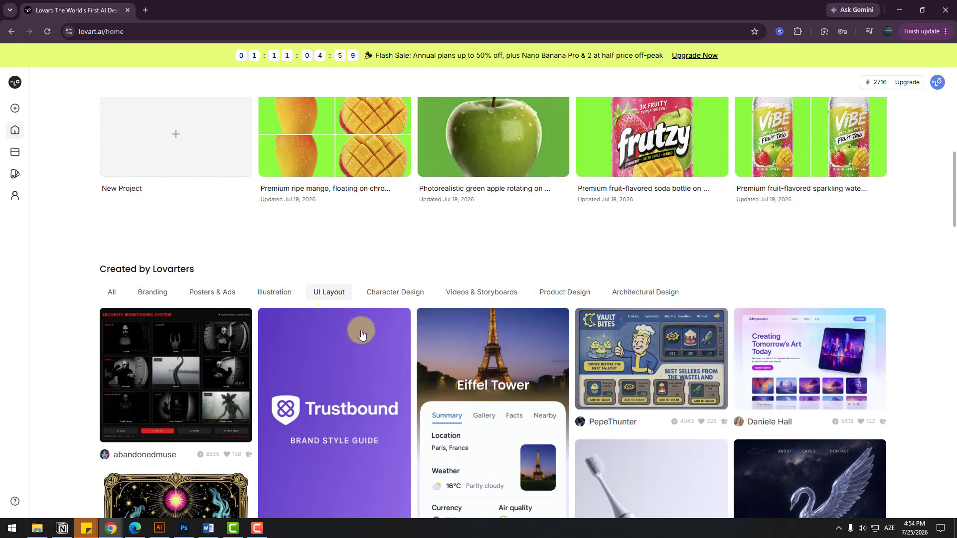
pyautogui.scroll(-4, 349, 319)
pyautogui.scroll(2, 368, 327)
pyautogui.click(395, 193)
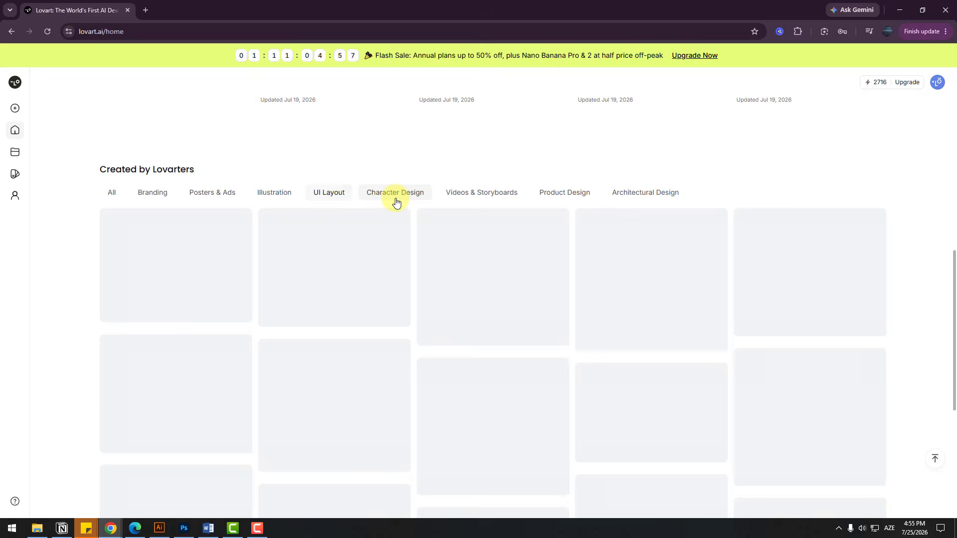
pyautogui.scroll(-2, 388, 277)
pyautogui.scroll(1, 387, 279)
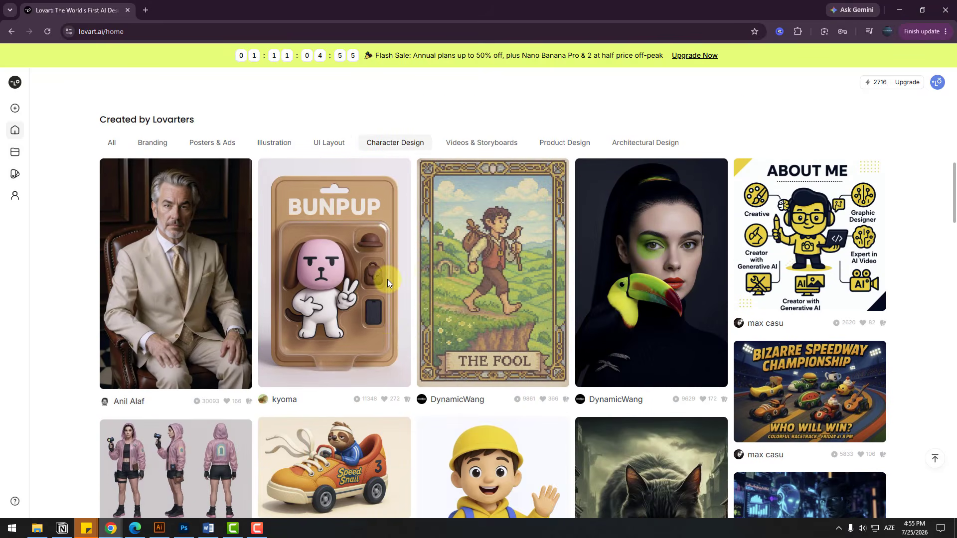
pyautogui.scroll(1, 402, 274)
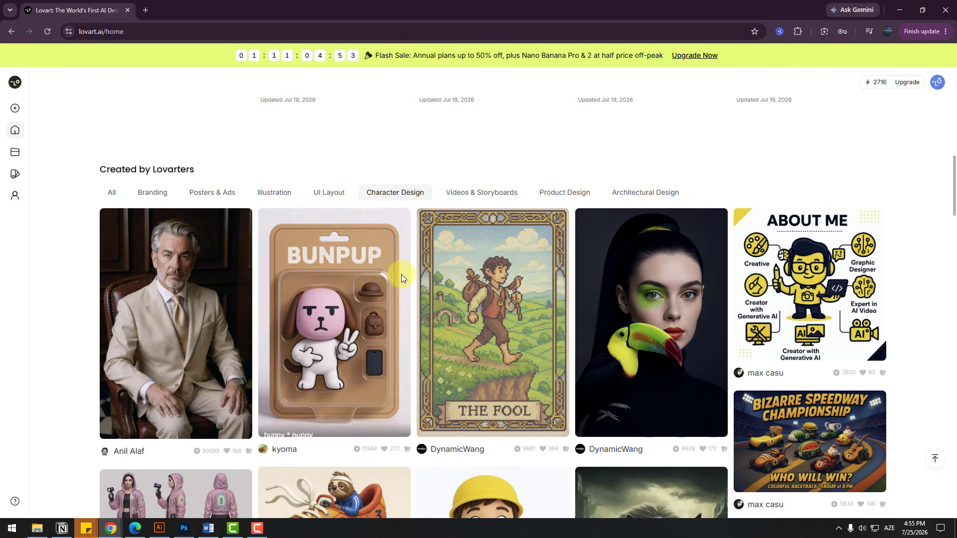
# Browse the community gallery's Videos & Storyboards, Product Design and Architectural Design categories for example work
pyautogui.click(464, 197)
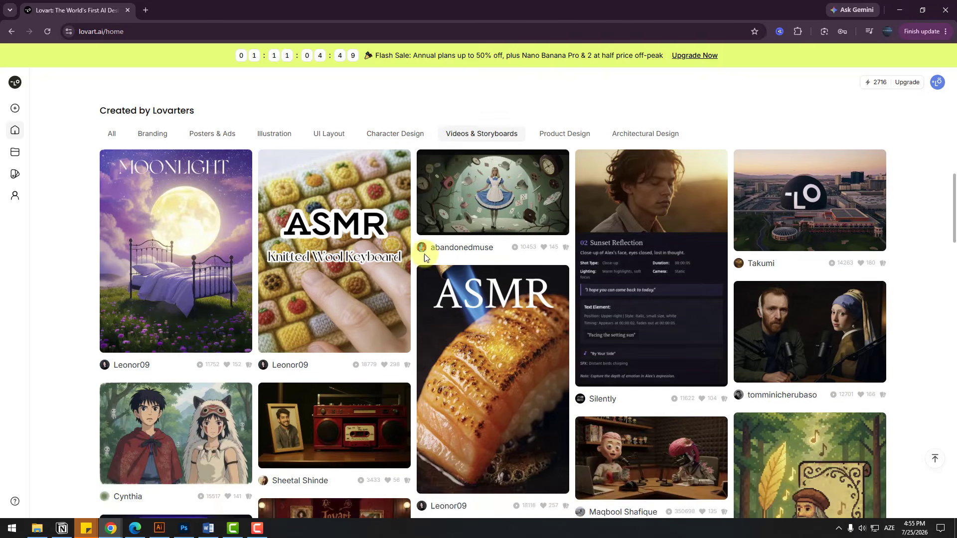
pyautogui.scroll(-5, 423, 257)
pyautogui.scroll(5, 540, 169)
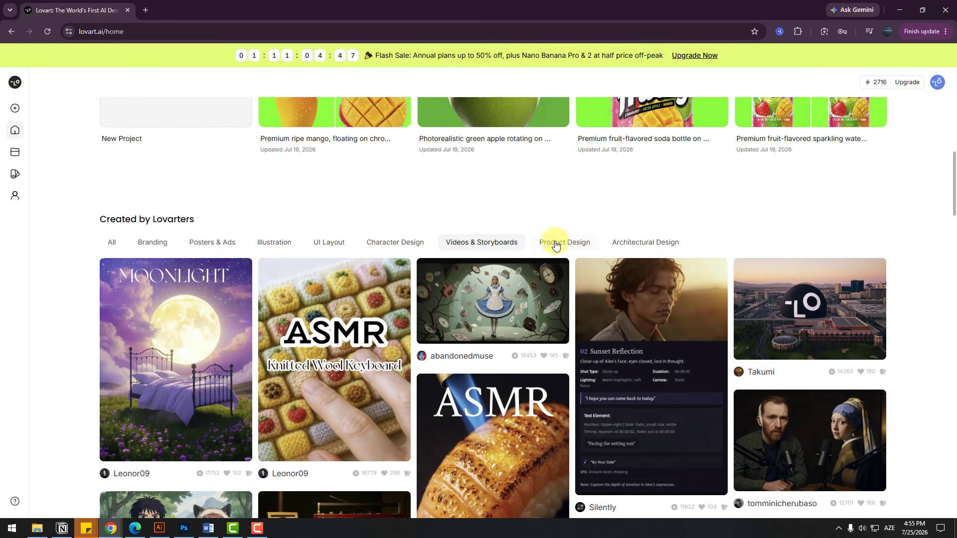
pyautogui.click(555, 243)
pyautogui.scroll(-6, 568, 299)
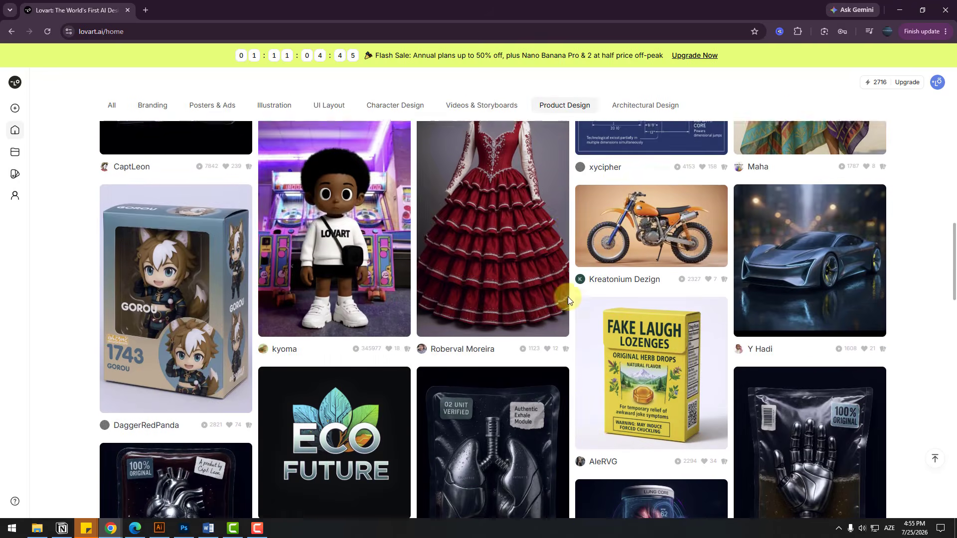
pyautogui.scroll(5, 567, 297)
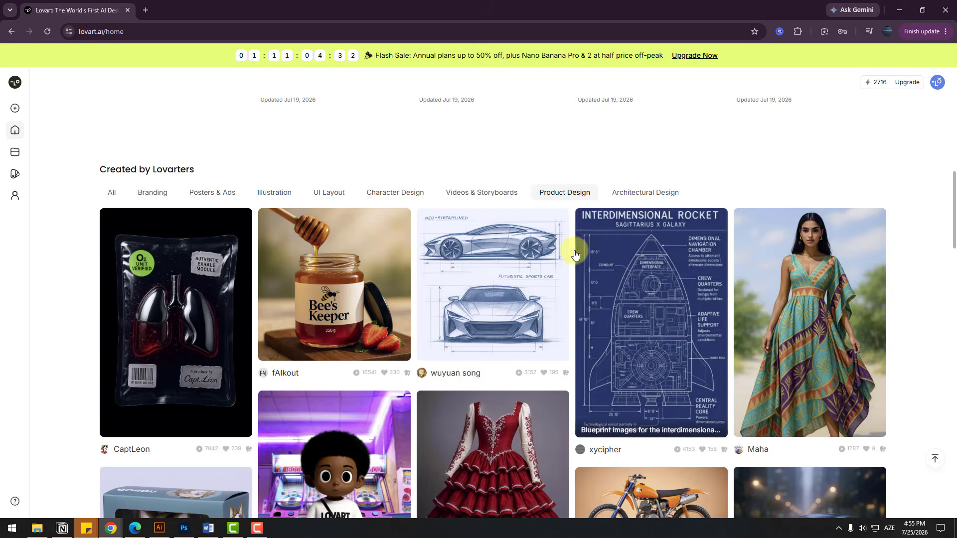
pyautogui.click(635, 193)
pyautogui.scroll(-6, 547, 295)
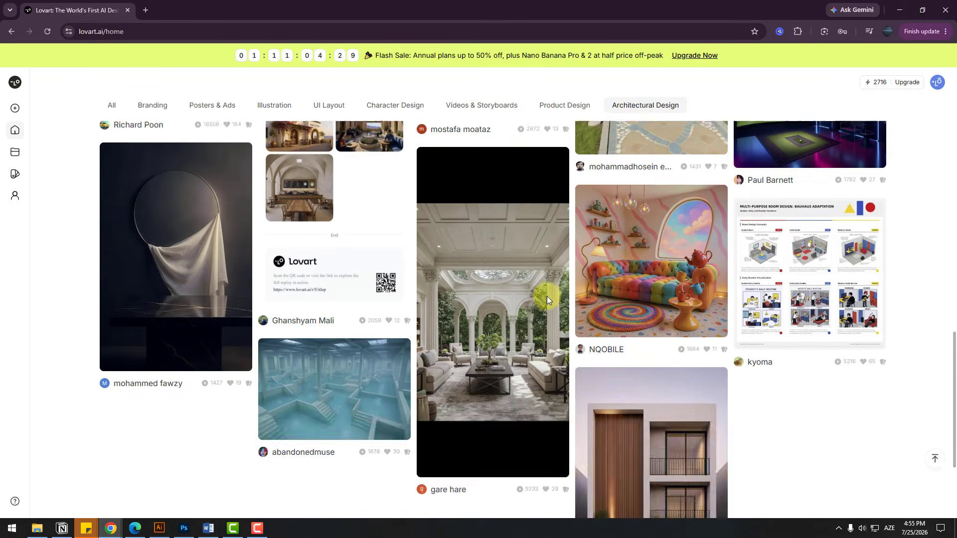
pyautogui.scroll(7, 549, 297)
pyautogui.scroll(7, 549, 297)
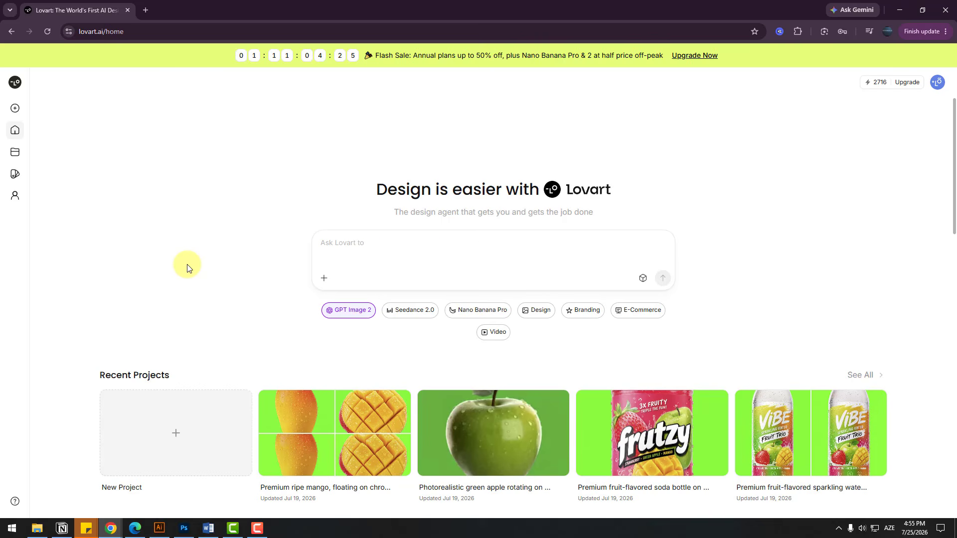
# Paste the prompt for a colorful flat-toon 3D business loan approval scene and choose GPT Image 2 as the model
pyautogui.rightClick(346, 246)
pyautogui.click(357, 344)
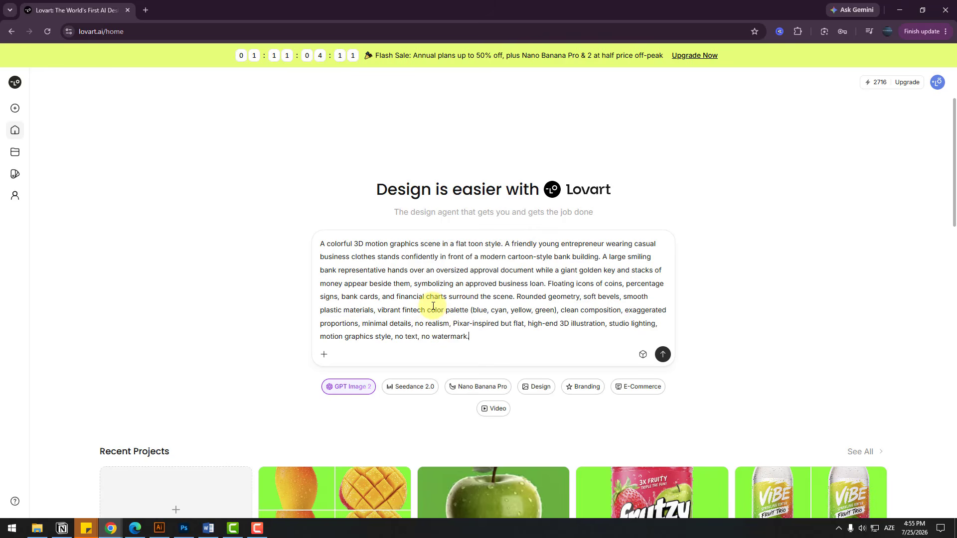
pyautogui.scroll(-1, 433, 306)
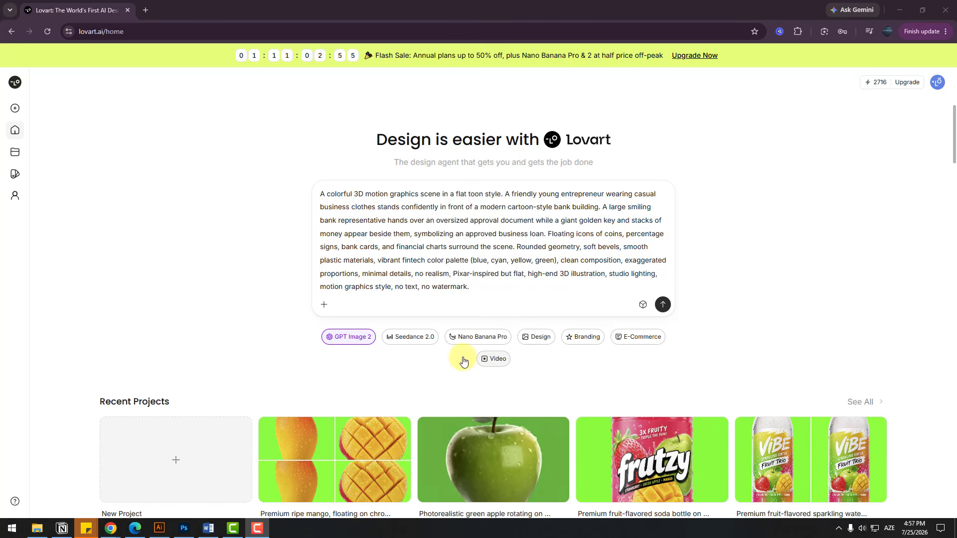
pyautogui.click(343, 344)
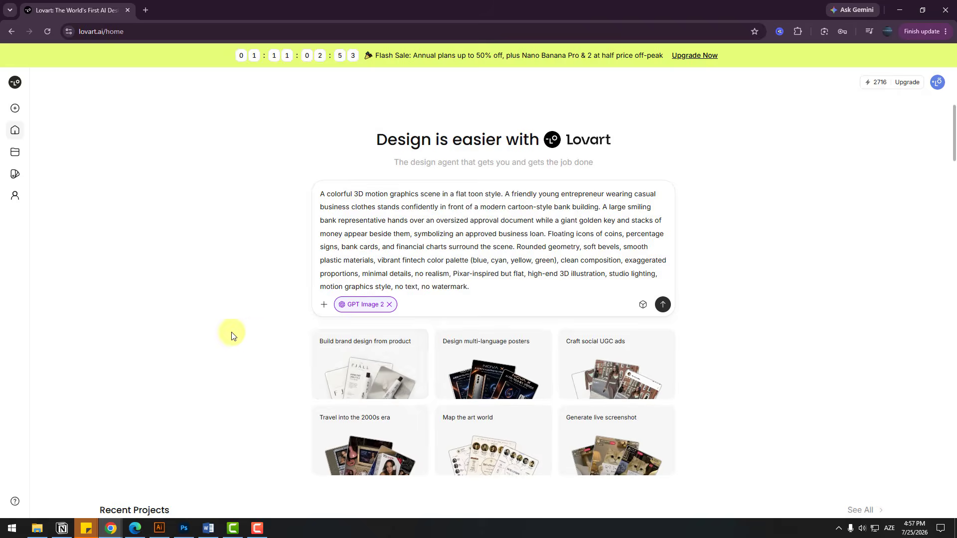
pyautogui.scroll(-1, 231, 332)
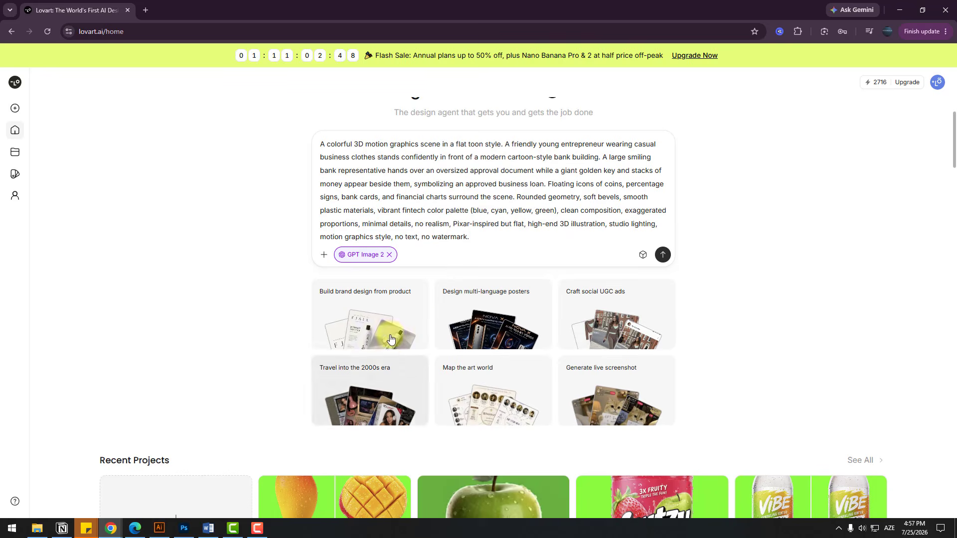
# Examine the available Image, Video and 3D generation models, leaving automatic model selection on
pyautogui.click(643, 257)
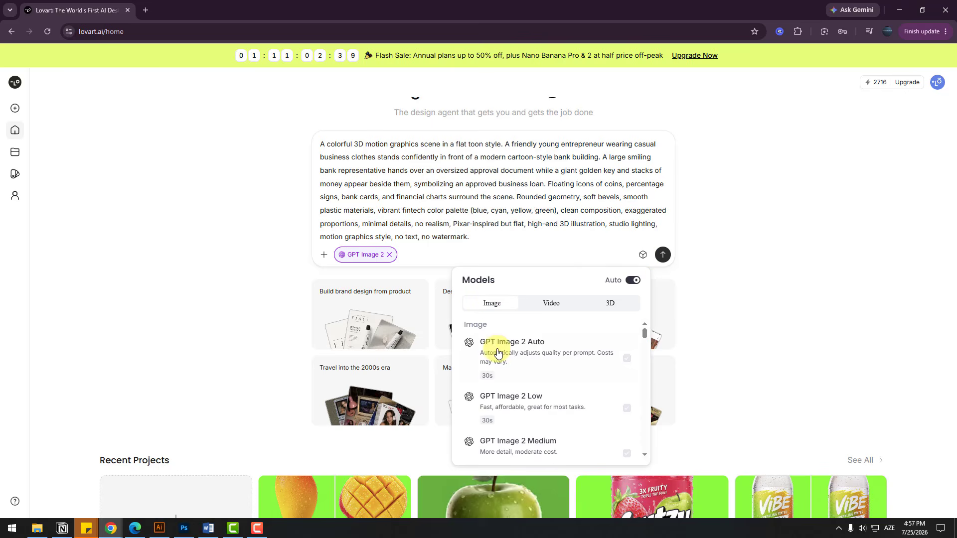
pyautogui.scroll(-4, 503, 359)
pyautogui.scroll(-5, 539, 389)
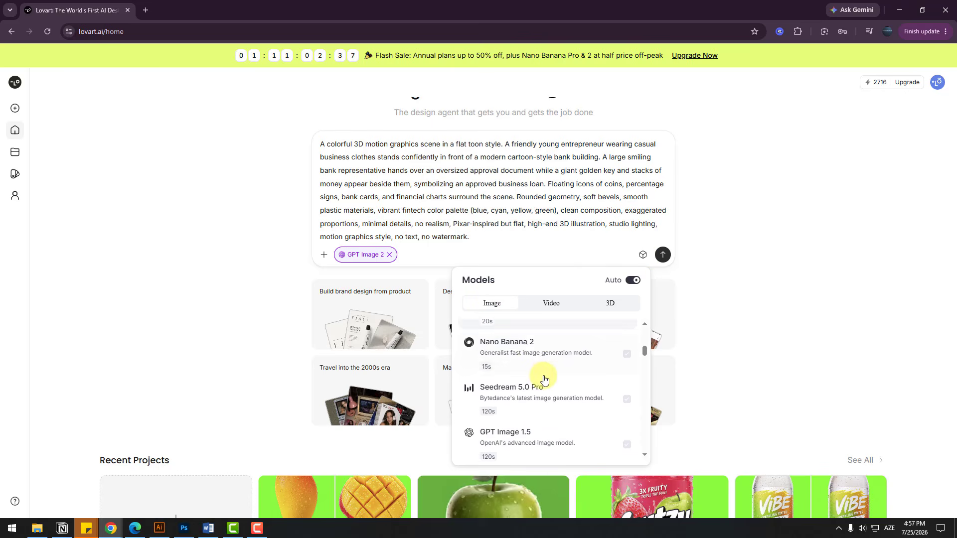
pyautogui.scroll(10, 544, 399)
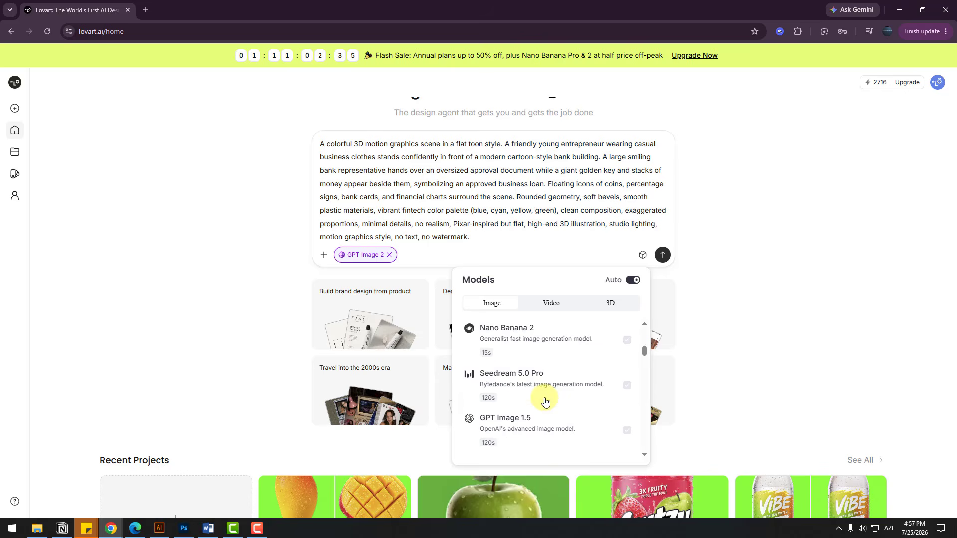
pyautogui.click(551, 303)
pyautogui.scroll(-4, 578, 373)
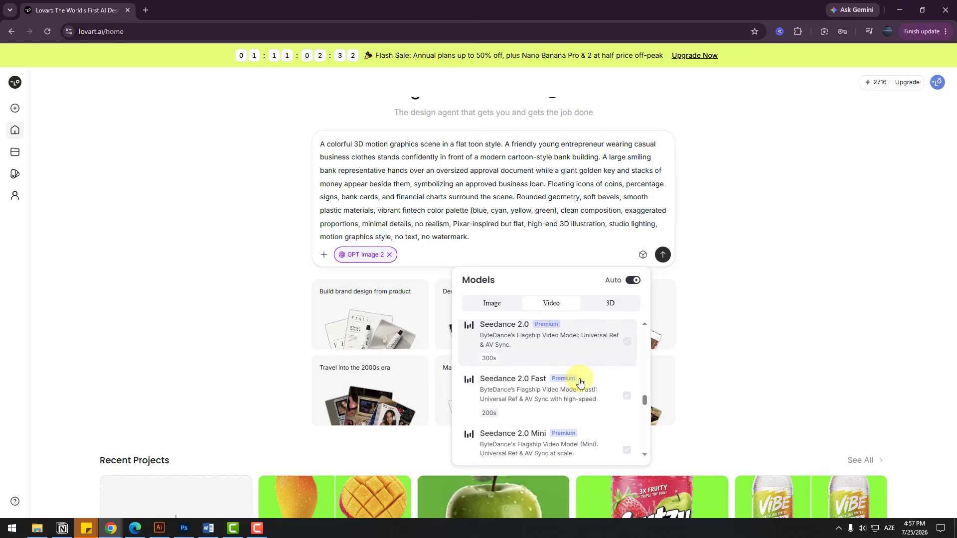
pyautogui.scroll(-5, 553, 376)
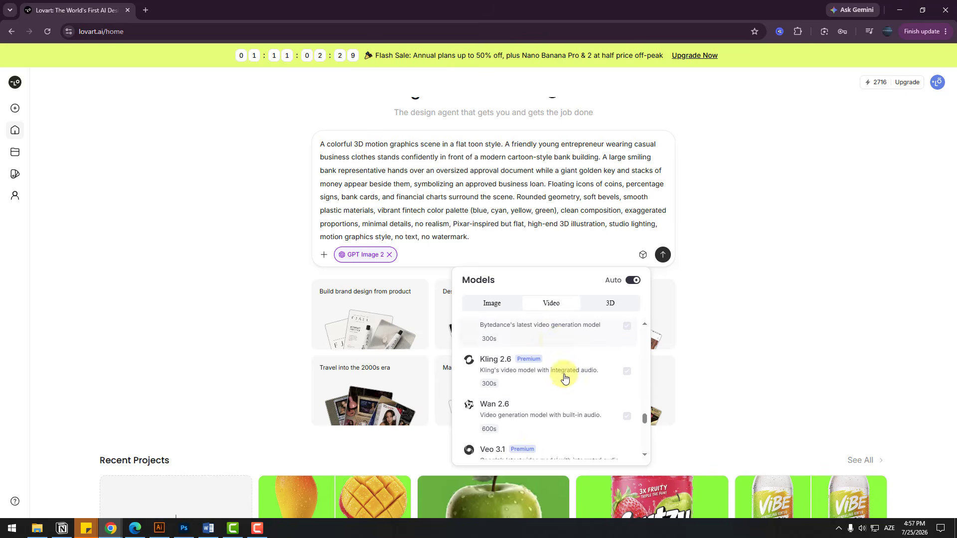
pyautogui.click(609, 304)
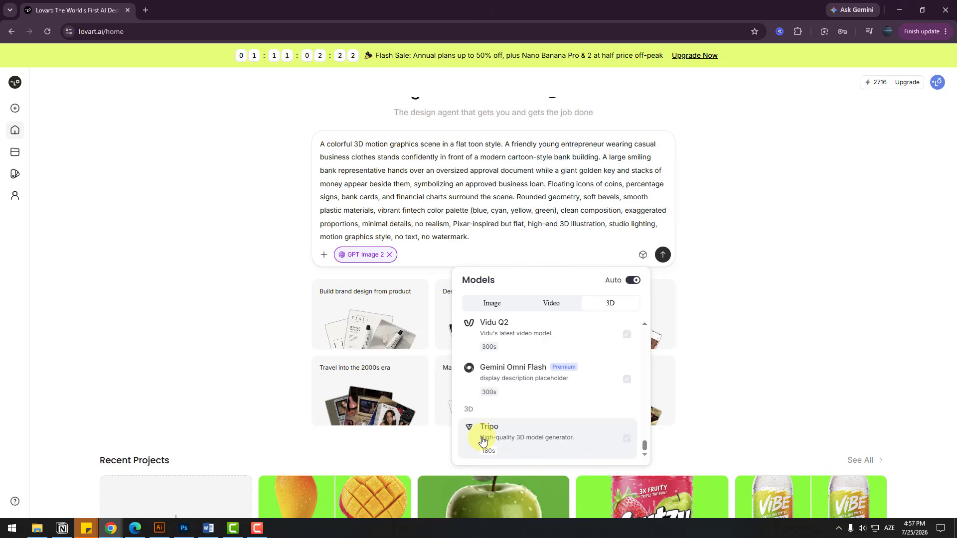
pyautogui.click(487, 310)
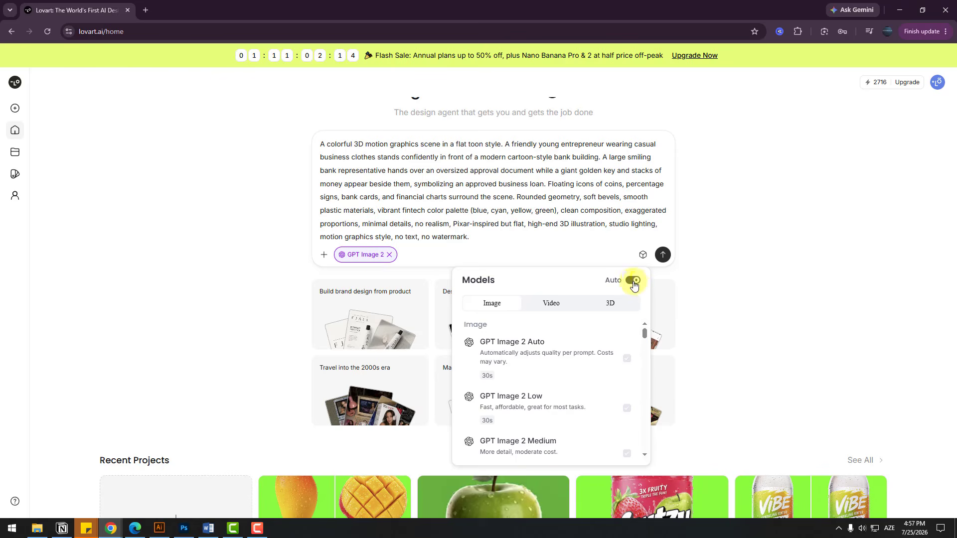
pyautogui.click(791, 263)
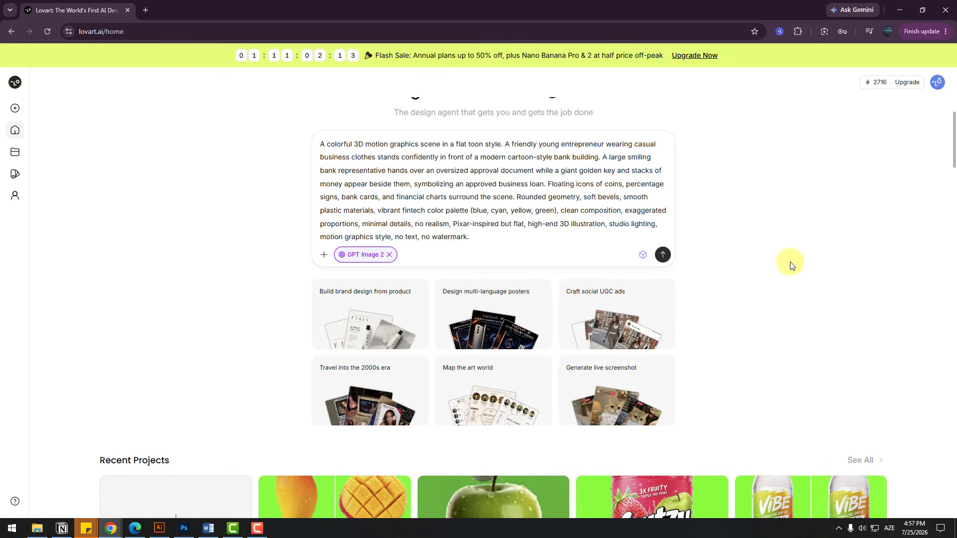
# Submit the prompt to generate the illustration and select the resulting image on the canvas
pyautogui.click(664, 255)
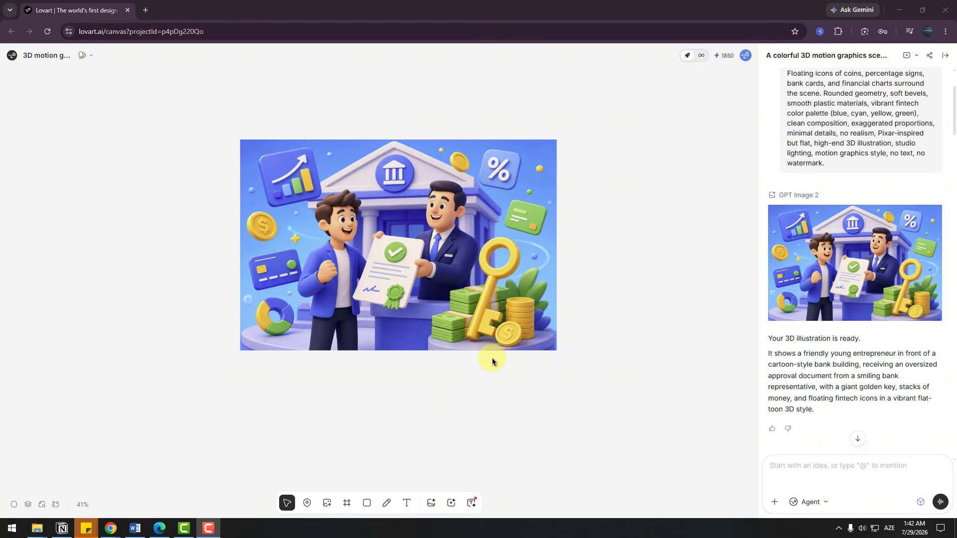
pyautogui.click(433, 256)
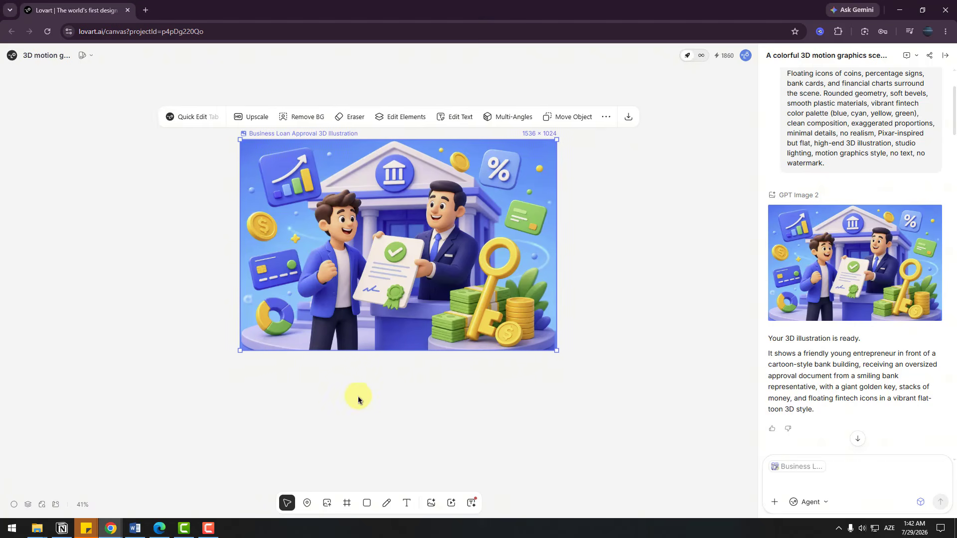
# Try placing a duplicate of the bank loan illustration beside the original on the canvas
pyautogui.moveTo(357, 398); pyautogui.dragTo(421, 380)
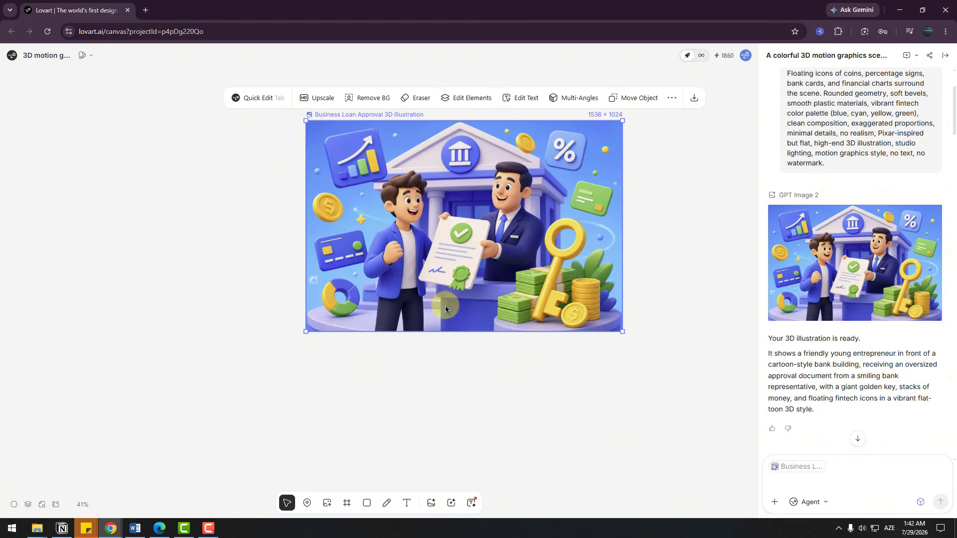
pyautogui.moveTo(468, 264); pyautogui.dragTo(141, 262)
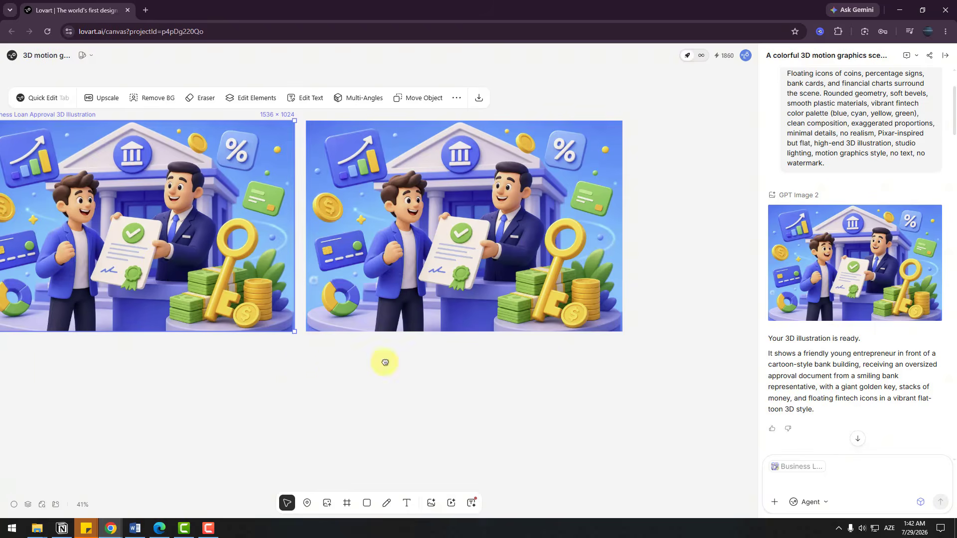
pyautogui.moveTo(385, 363); pyautogui.dragTo(594, 284)
pyautogui.scroll(-3, 565, 267)
pyautogui.moveTo(588, 169); pyautogui.dragTo(188, 324)
pyautogui.moveTo(310, 412); pyautogui.dragTo(367, 442)
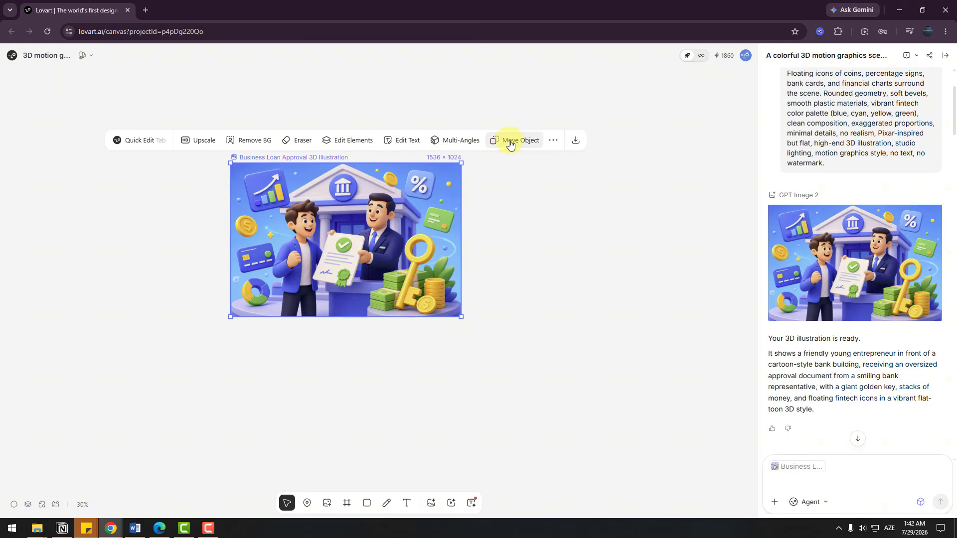
# Examine the additional editing options for the selected illustration and the canvas creation tools
pyautogui.click(553, 140)
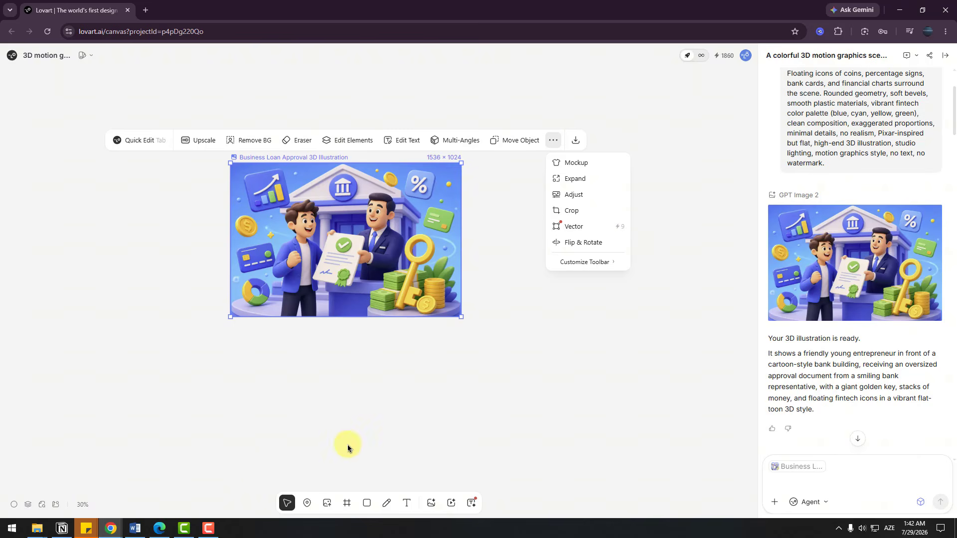
pyautogui.moveTo(326, 508)
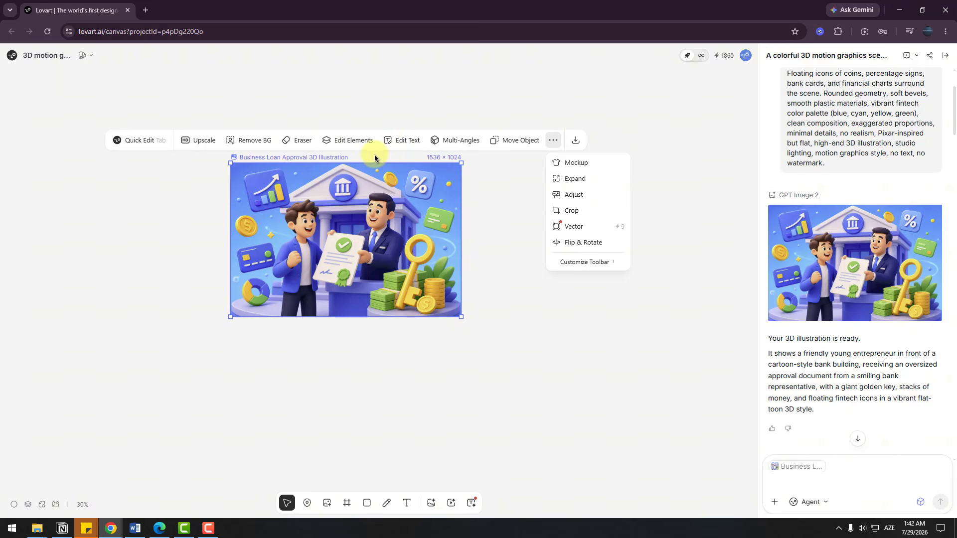
# Generate a new view of the illustration with Multi-Angles in Camera mode, using a rotation of 16 and a tilt of 60
pyautogui.click(460, 142)
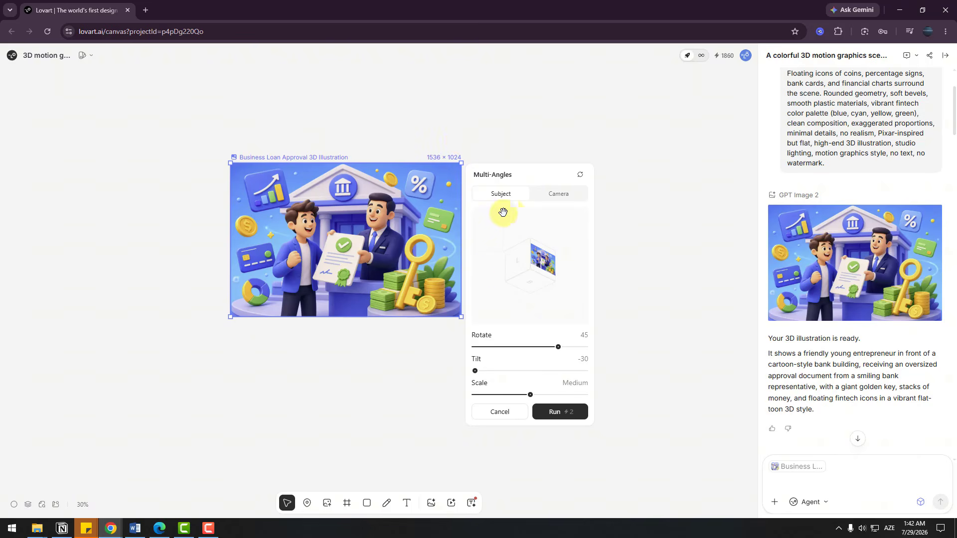
pyautogui.moveTo(503, 212); pyautogui.dragTo(465, 282)
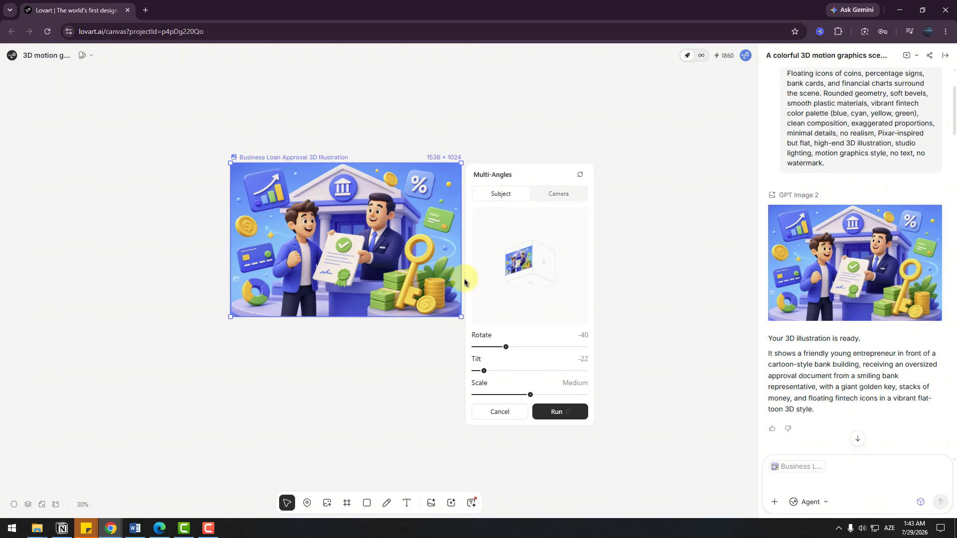
pyautogui.click(563, 195)
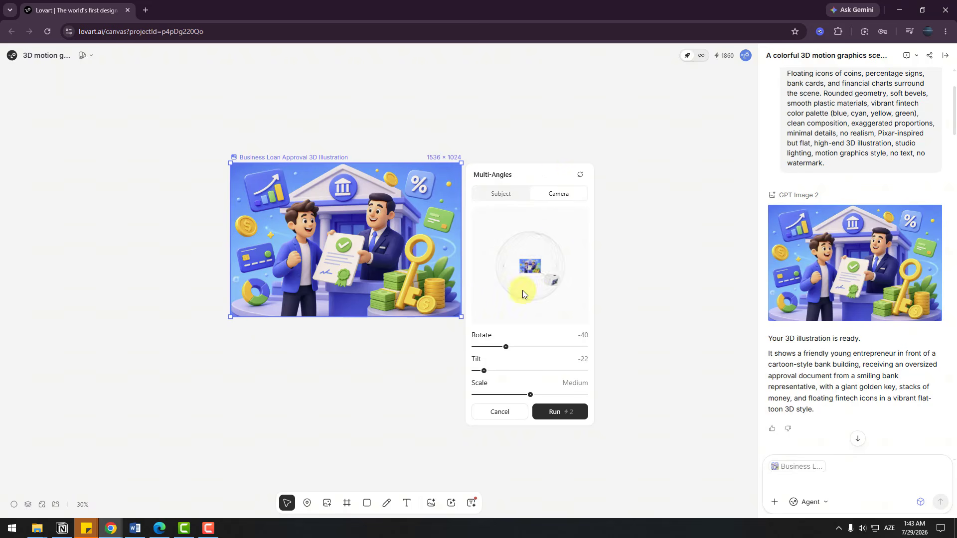
pyautogui.moveTo(549, 283); pyautogui.dragTo(537, 234)
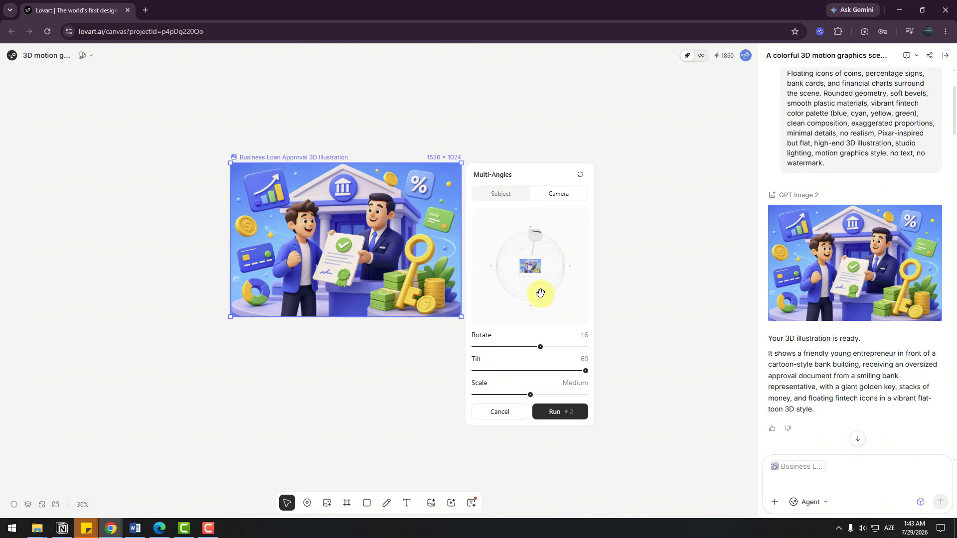
pyautogui.click(558, 413)
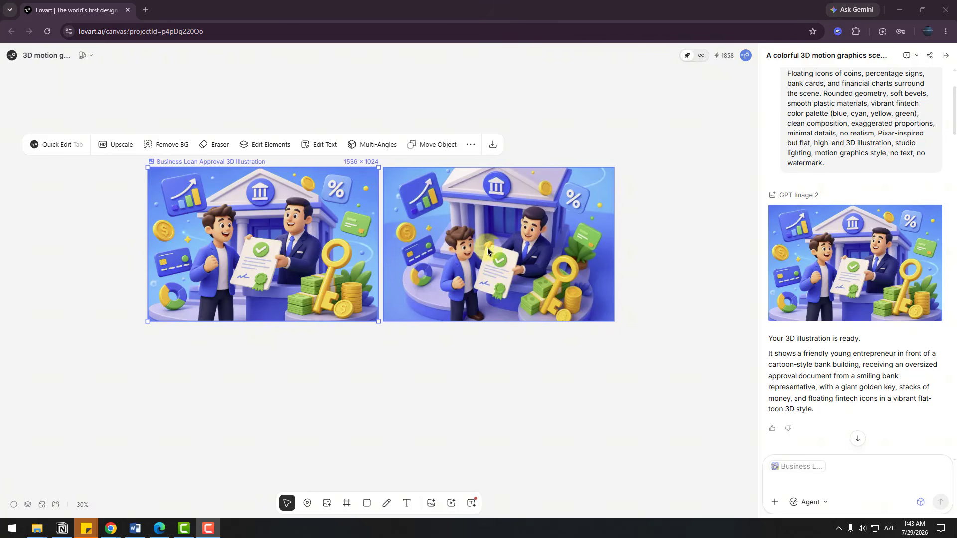
# Use Move Object on the new-angle illustration to relocate the green credit card between the two characters, in front of the bank entrance
pyautogui.click(498, 261)
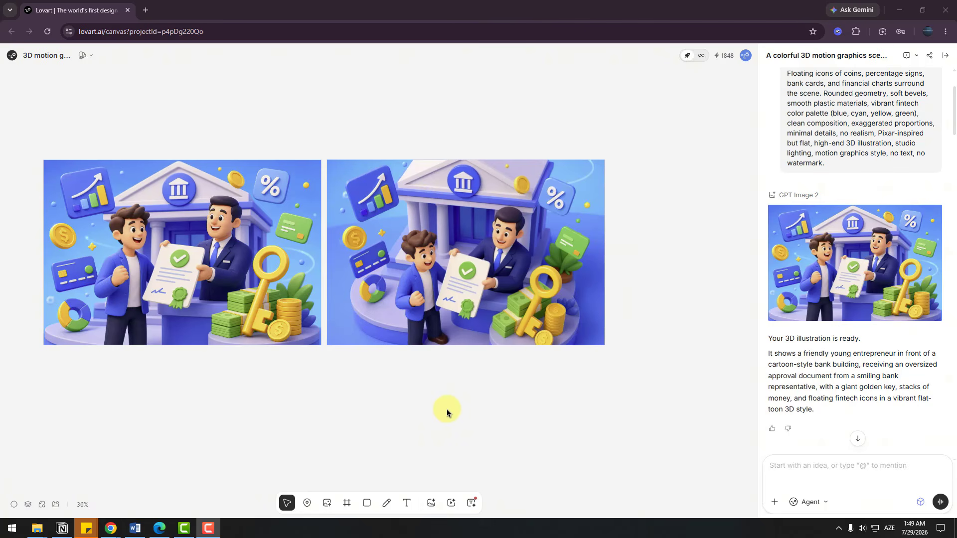
pyautogui.click(521, 274)
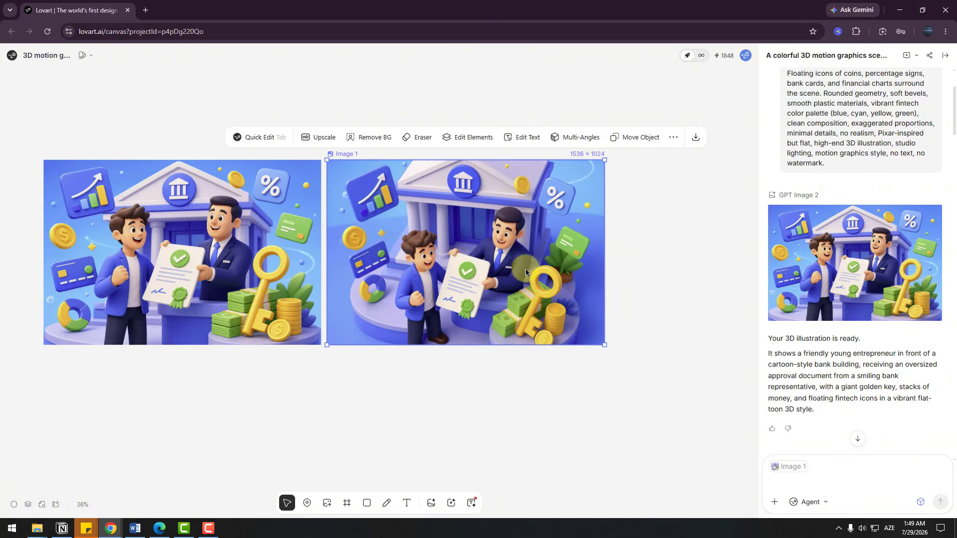
pyautogui.click(623, 138)
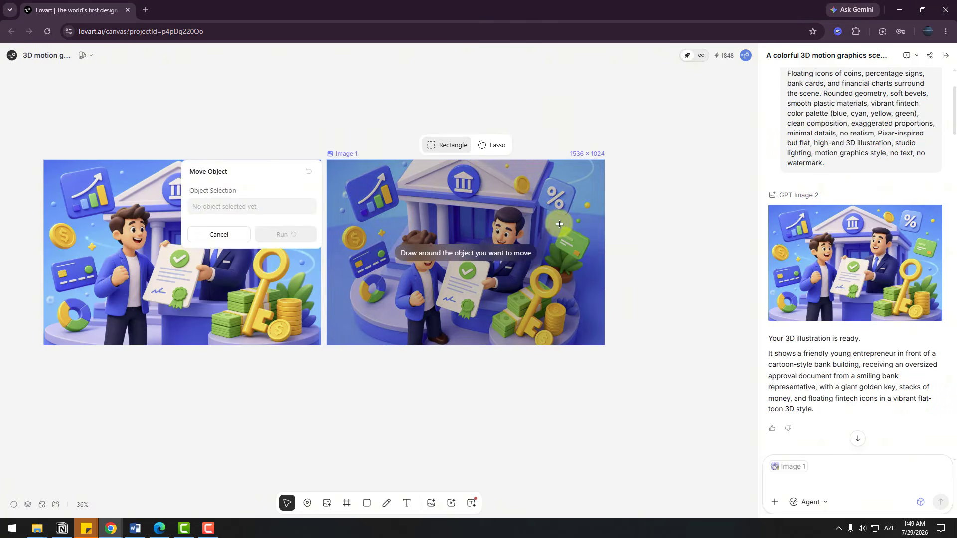
pyautogui.scroll(2, 564, 361)
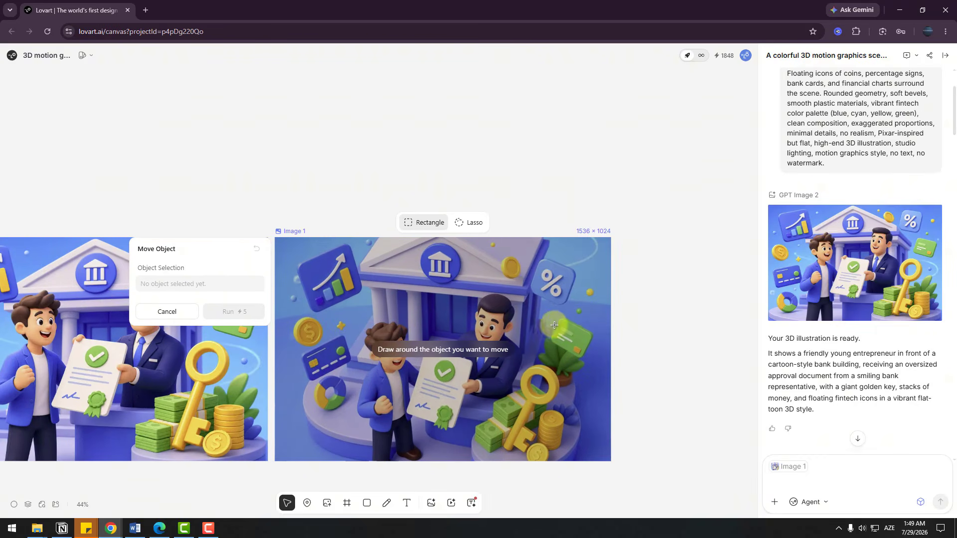
pyautogui.moveTo(545, 316)
pyautogui.mouseDown()
pyautogui.moveTo(599, 360)
pyautogui.moveTo(427, 321)
pyautogui.mouseUp()
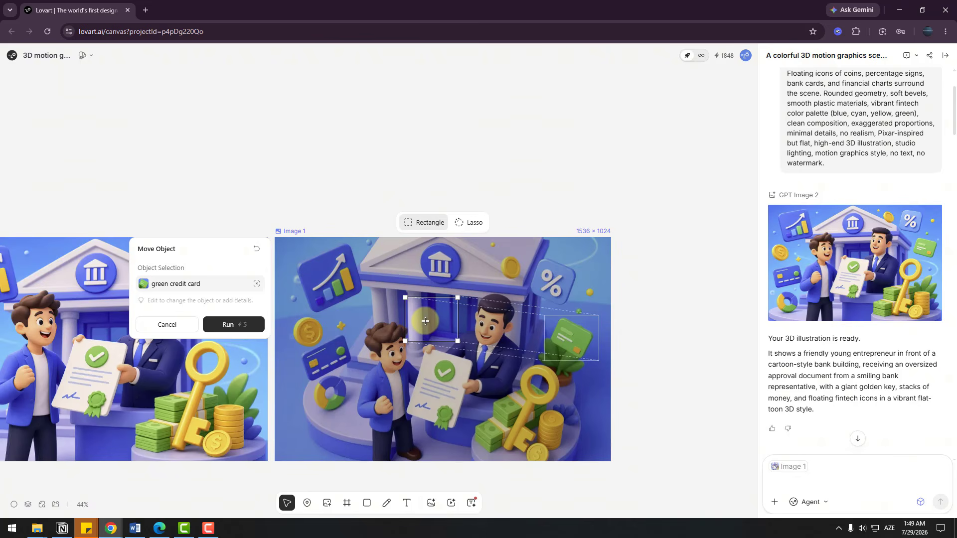
pyautogui.click(227, 324)
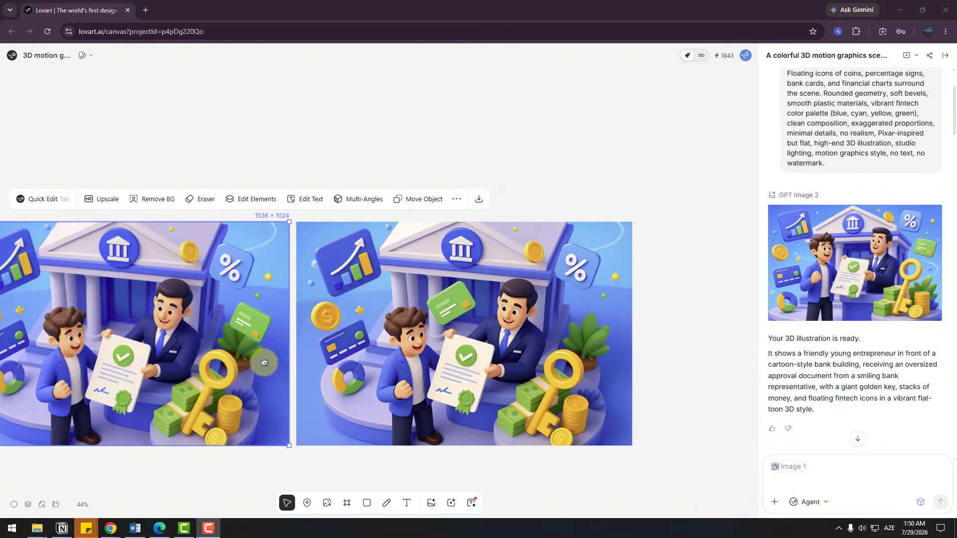
# Start Edit Text on the version with the moved credit card and replace the first $ entry with €
pyautogui.moveTo(224, 380); pyautogui.dragTo(277, 356)
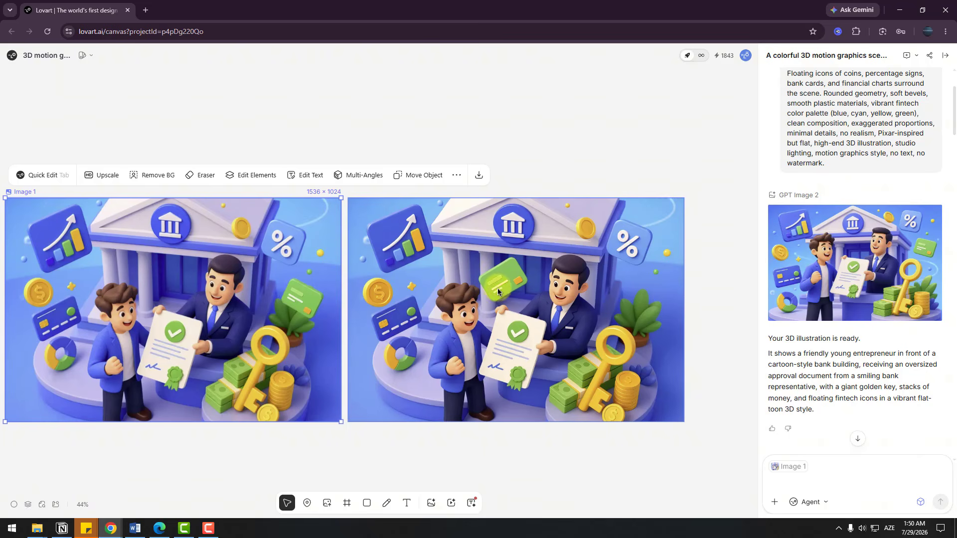
pyautogui.hscroll(5, 528, 311)
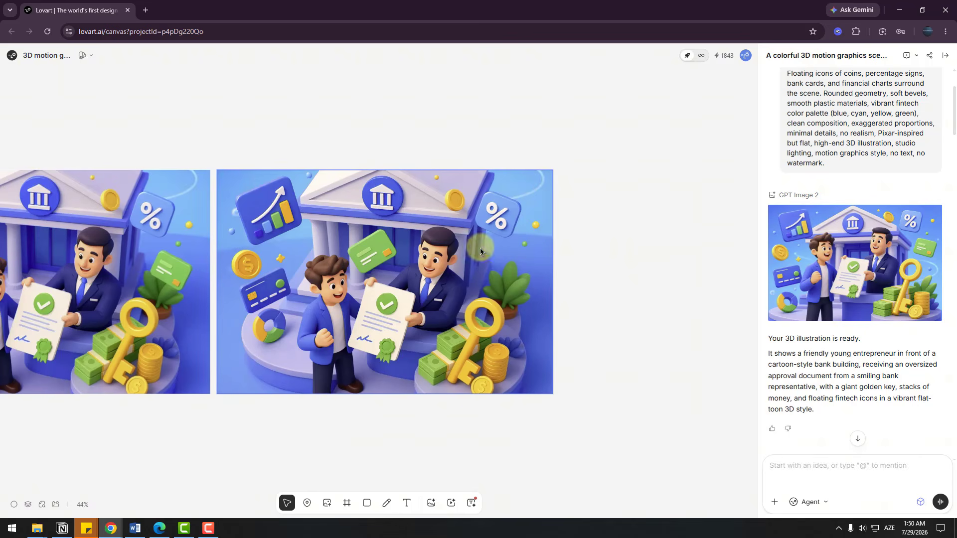
pyautogui.click(348, 254)
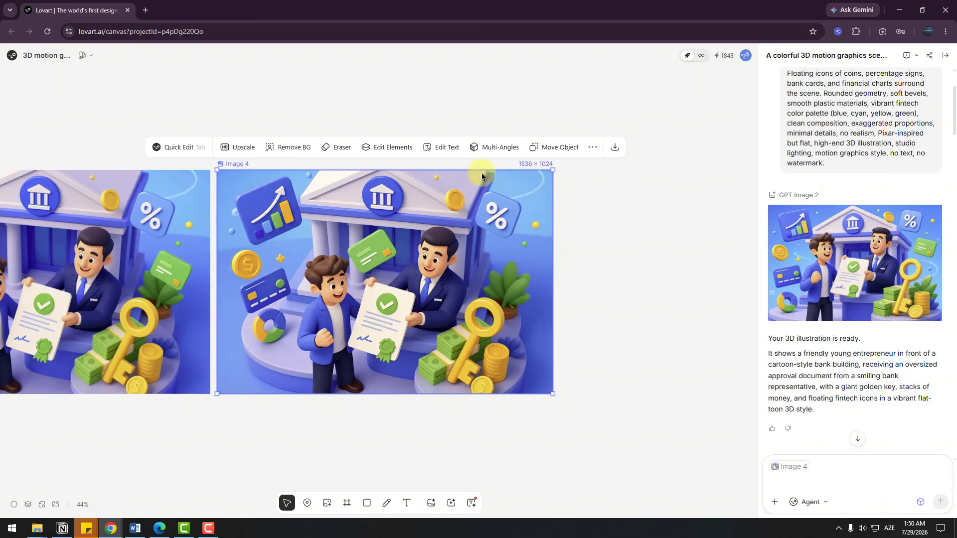
pyautogui.click(447, 154)
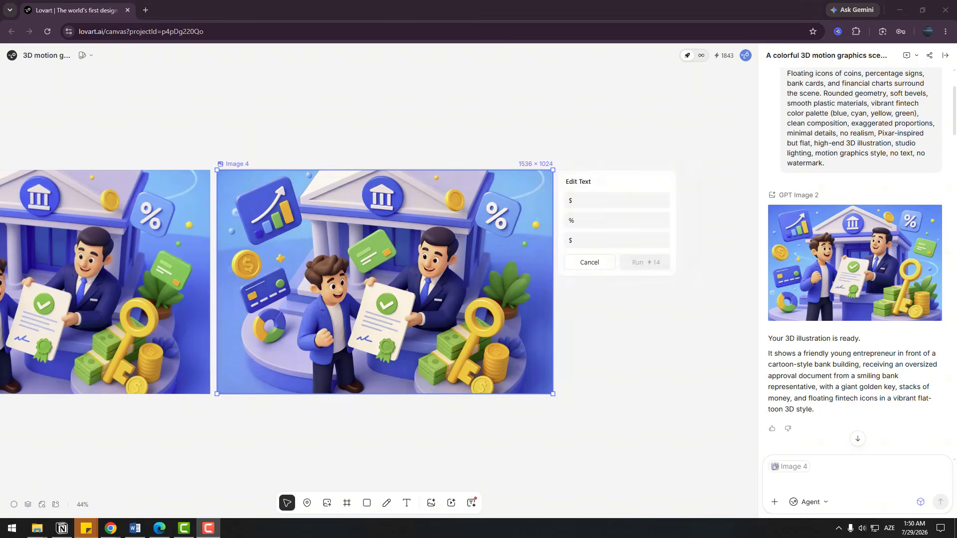
pyautogui.click(573, 202)
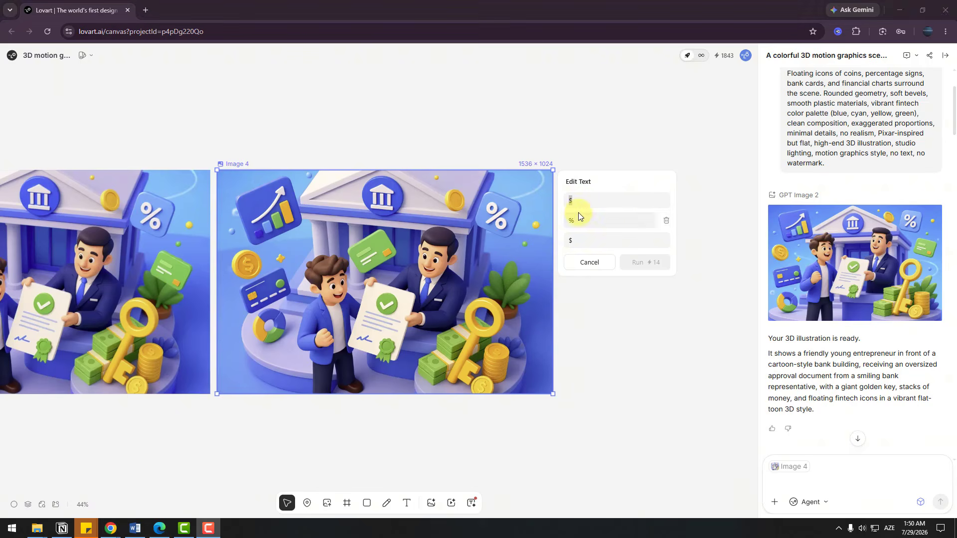
pyautogui.click(585, 202)
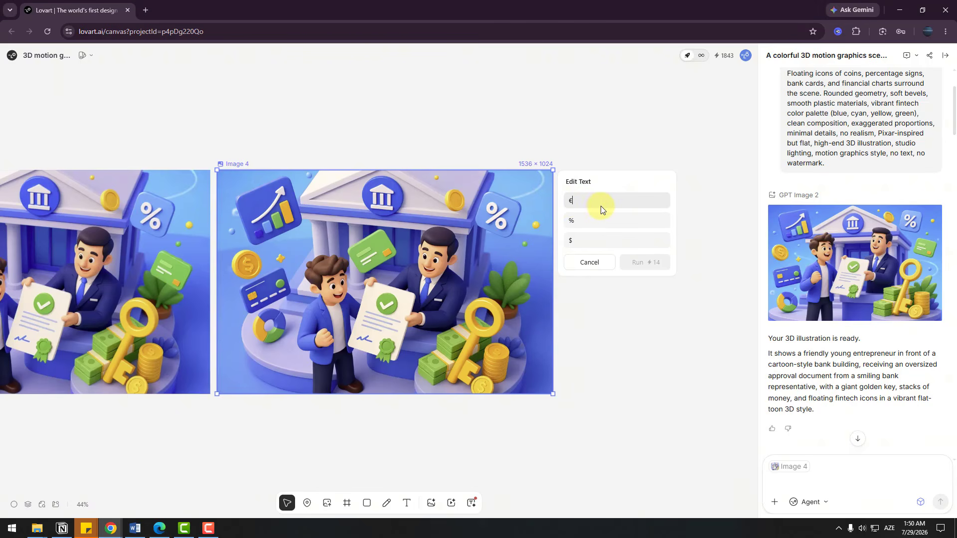
pyautogui.write('€')
# Set the % entry to 2% and the remaining $ entry to €, and run the text edit
pyautogui.click(569, 224)
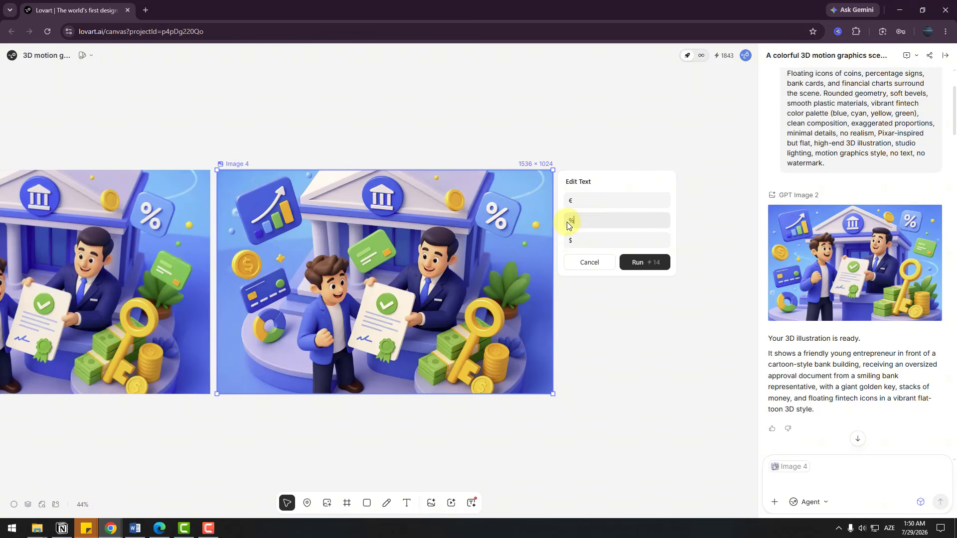
pyautogui.moveTo(568, 225); pyautogui.dragTo(602, 232)
pyautogui.doubleClick(585, 229)
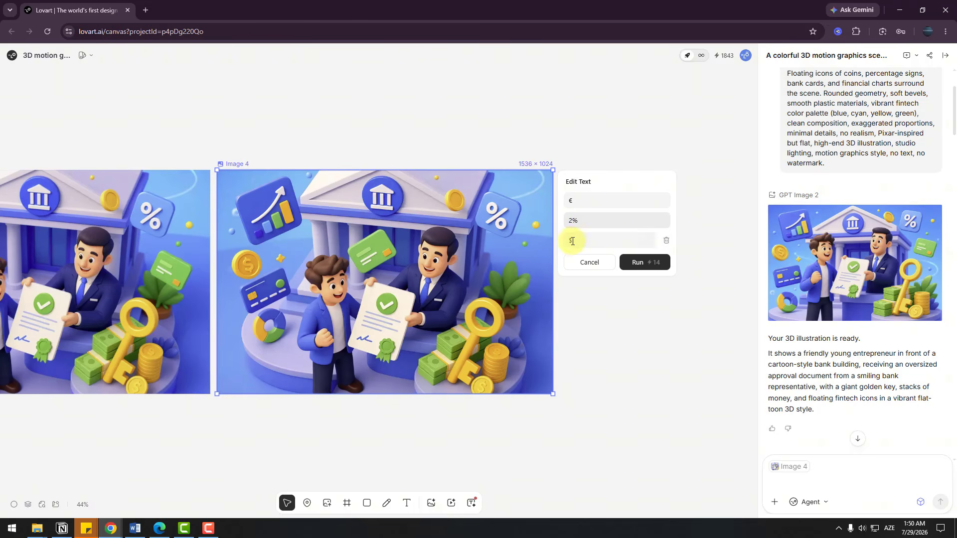
pyautogui.click(571, 241)
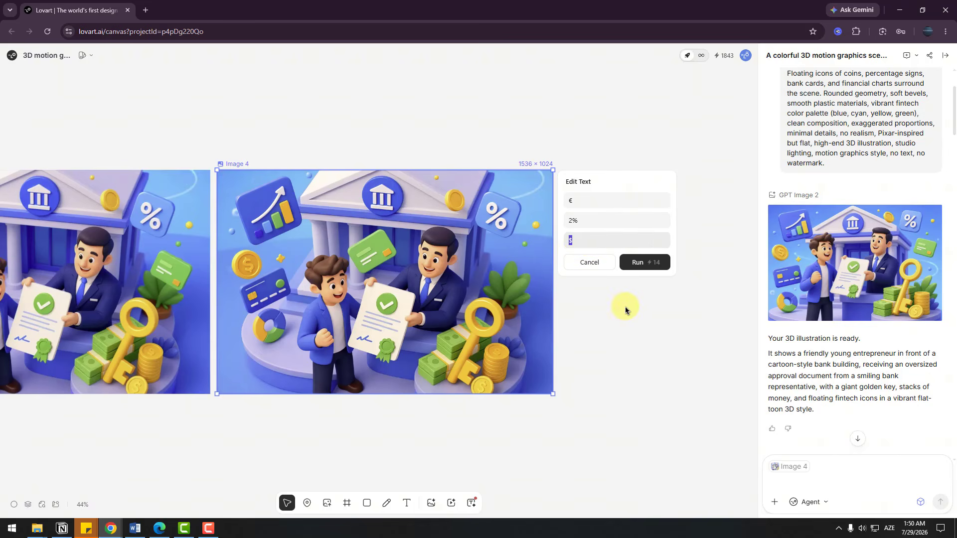
pyautogui.click(638, 263)
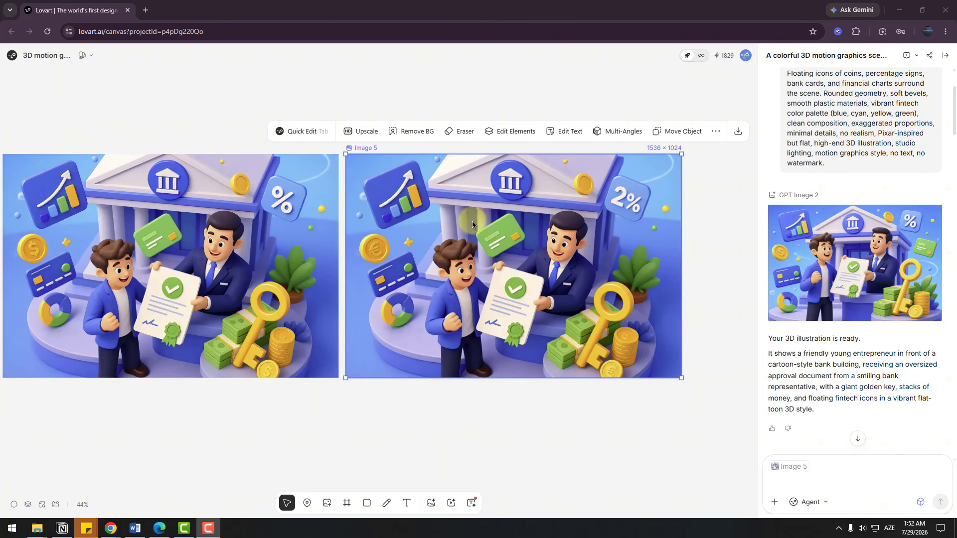
# Expand the text-edited illustration to a 9:16 ratio at 1x scale with the General preset
pyautogui.scroll(5, 379, 249)
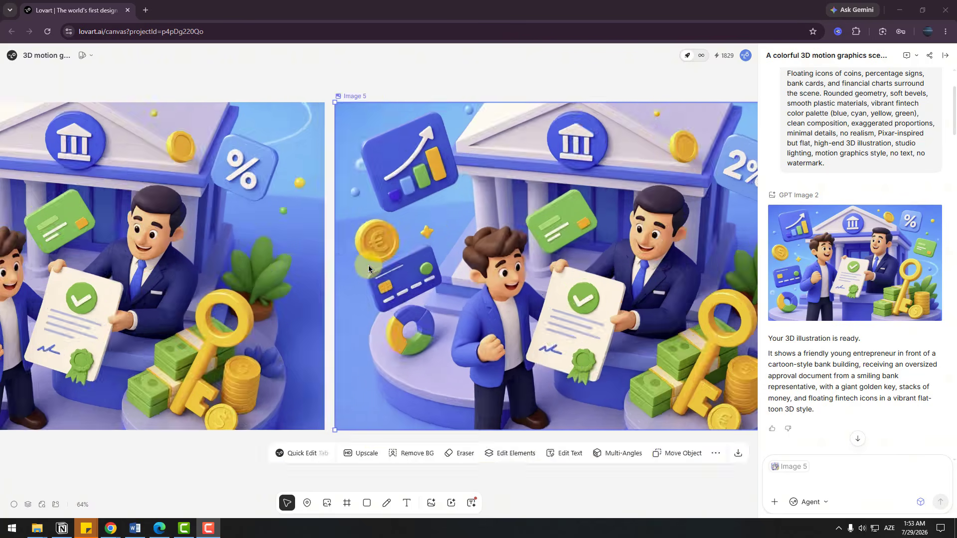
pyautogui.moveTo(324, 220); pyautogui.dragTo(10, 50)
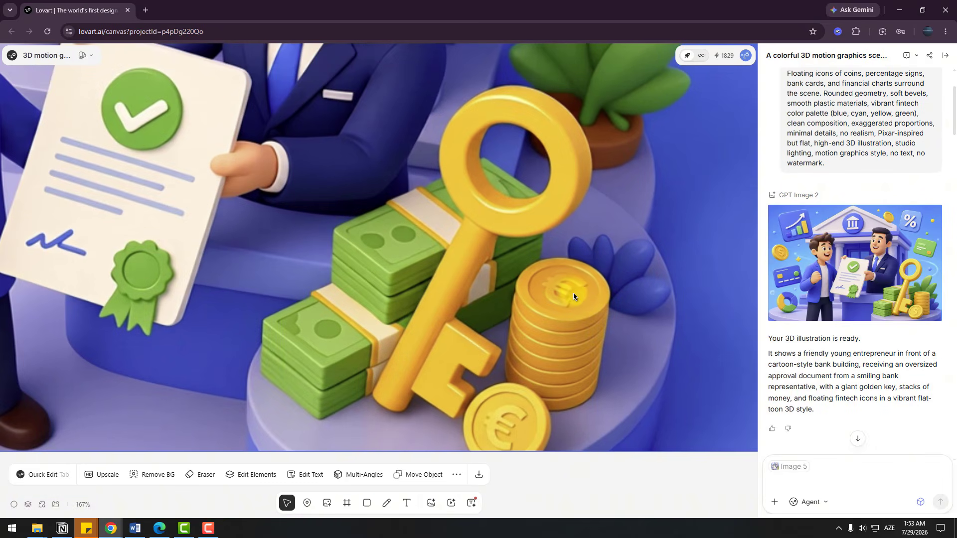
pyautogui.scroll(-3, 512, 204)
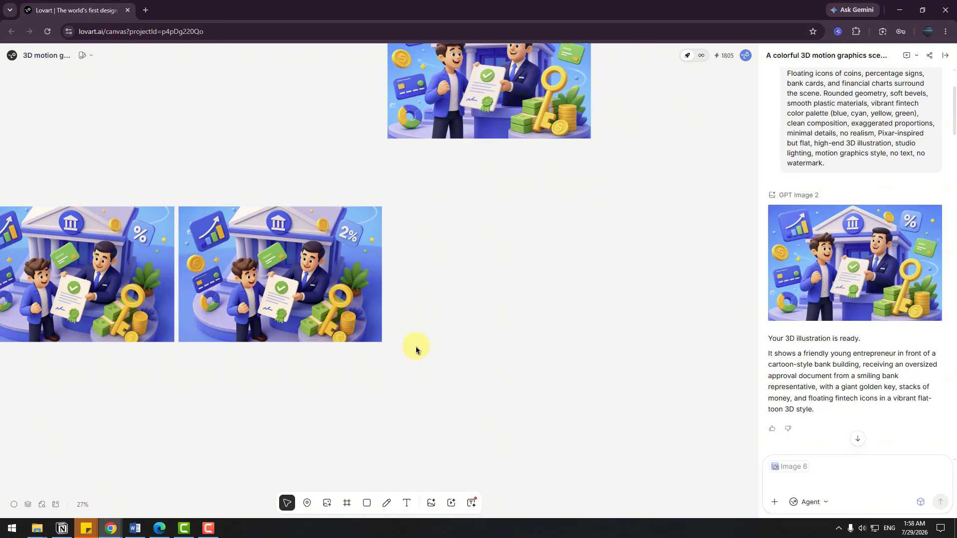
pyautogui.click(380, 273)
pyautogui.click(486, 186)
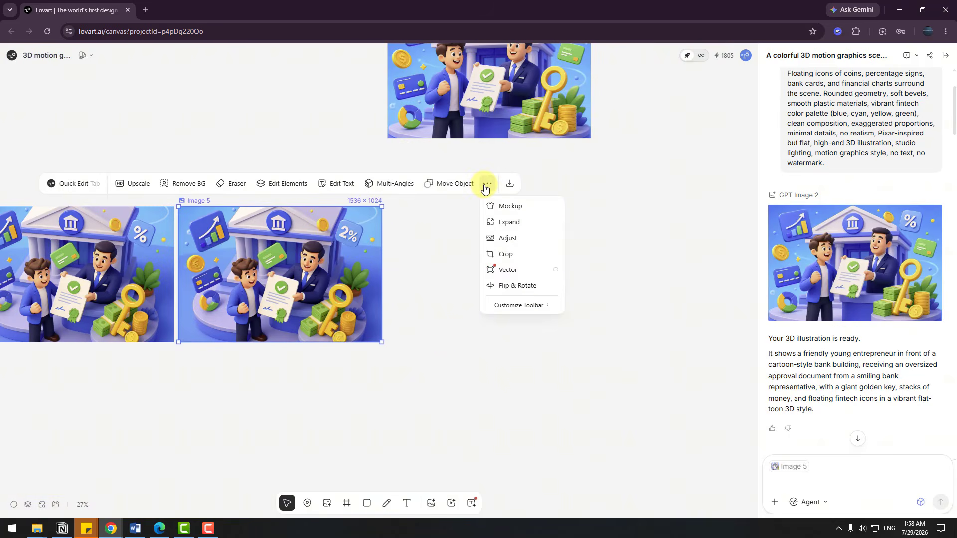
pyautogui.click(536, 228)
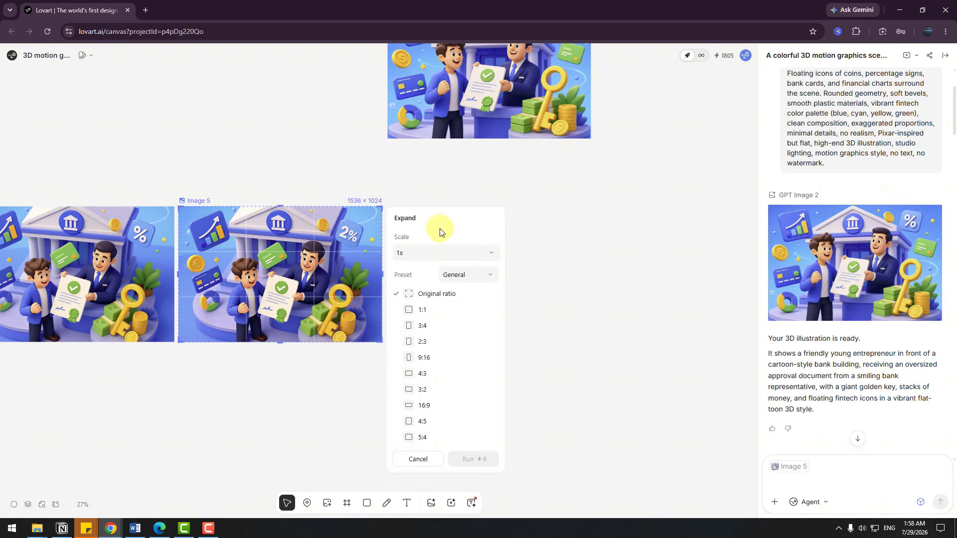
pyautogui.click(457, 275)
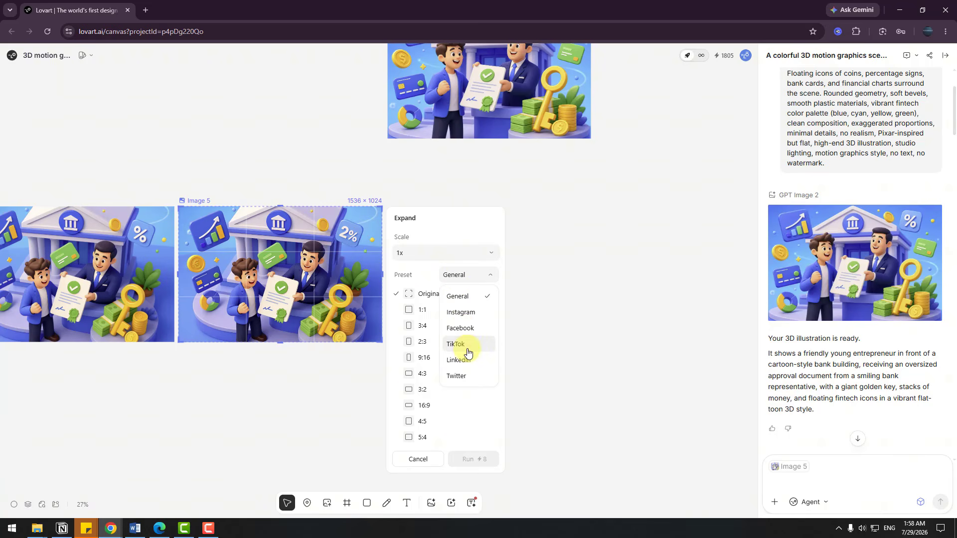
pyautogui.click(426, 273)
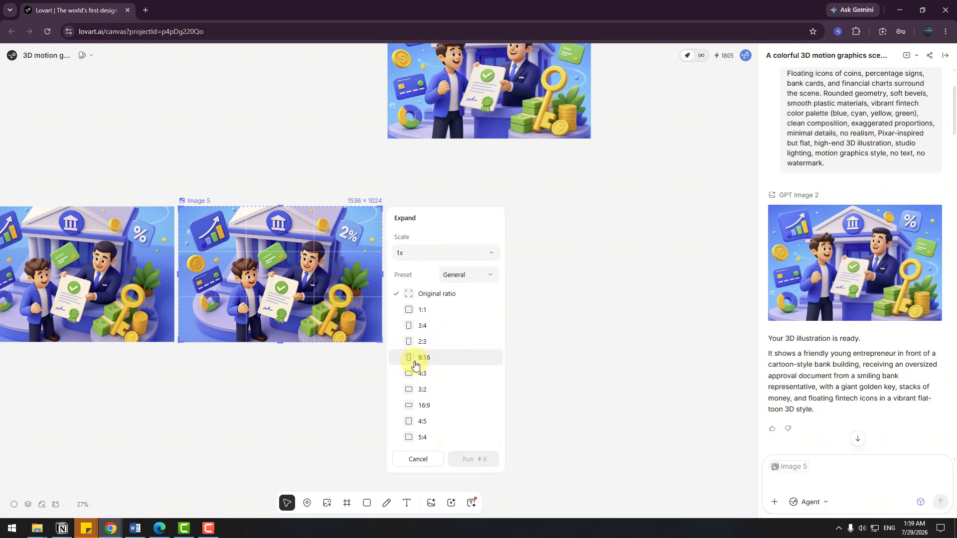
pyautogui.click(427, 364)
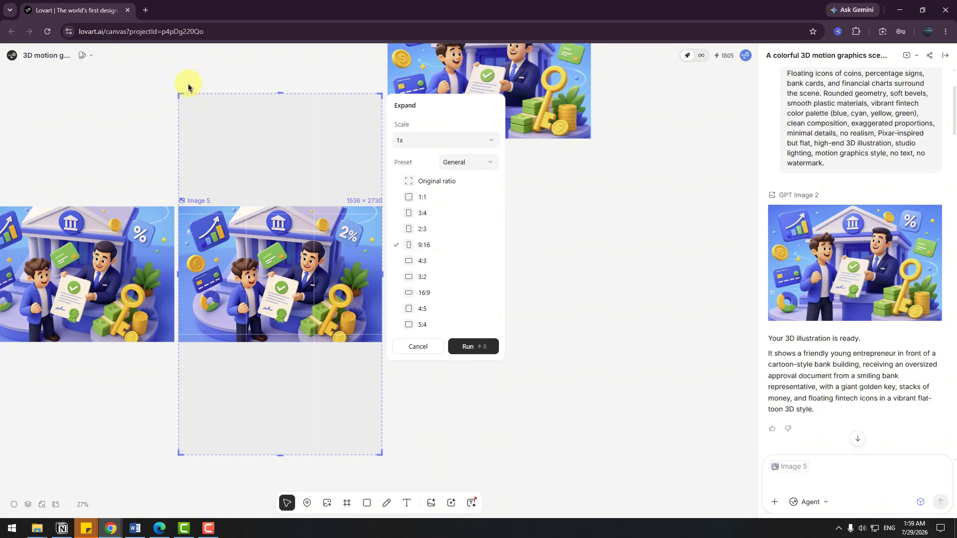
pyautogui.click(471, 347)
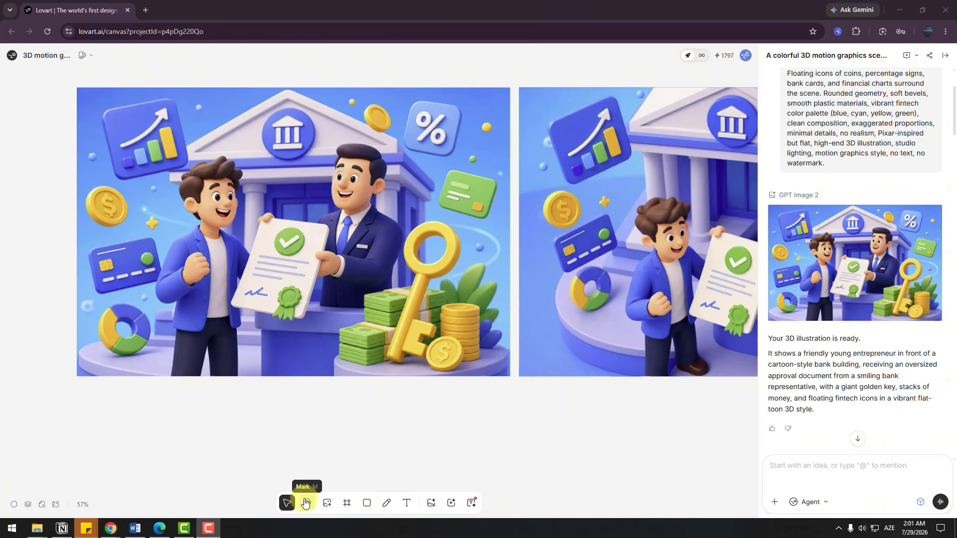
# Mark the young man's blue jacket in the original illustration and submit a prompt to change only that jacket to red
pyautogui.click(308, 507)
pyautogui.click(242, 230)
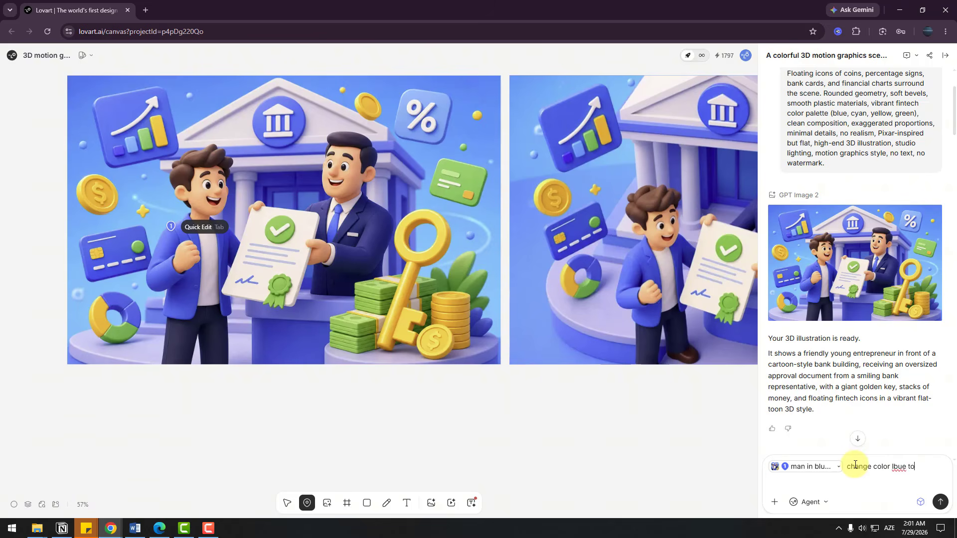
pyautogui.click(941, 502)
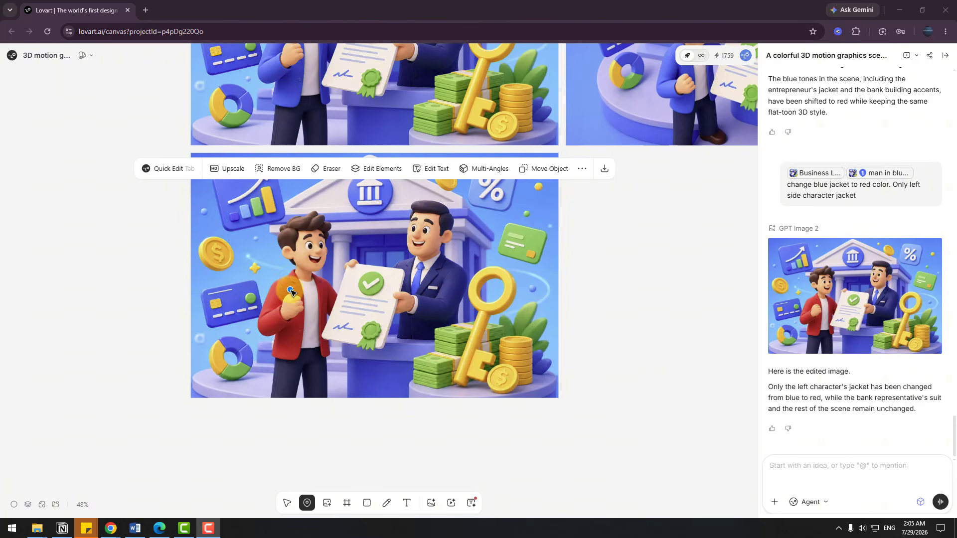
pyautogui.scroll(1, 801, 362)
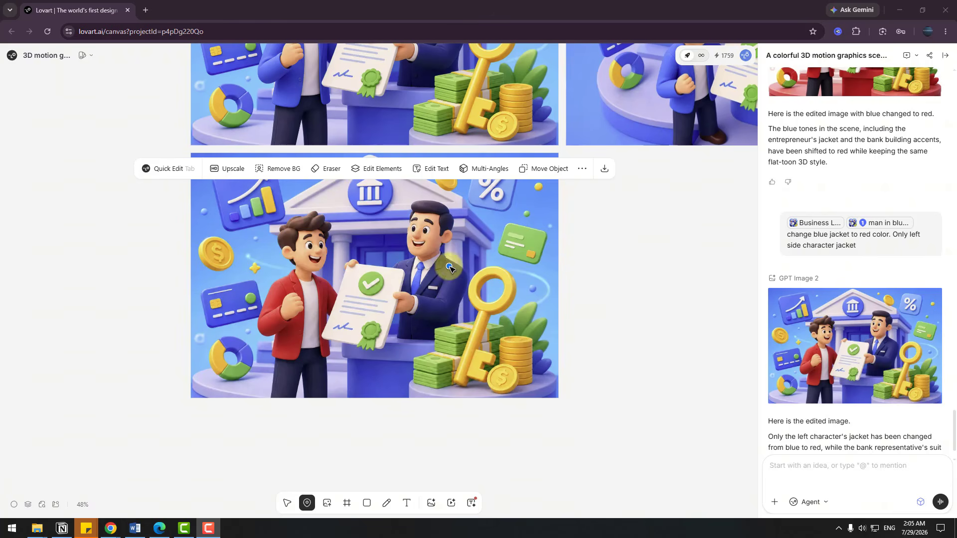
# Draw a rectangle about 597 by 495 on the empty canvas beside the red-jacket illustration
pyautogui.moveTo(367, 503)
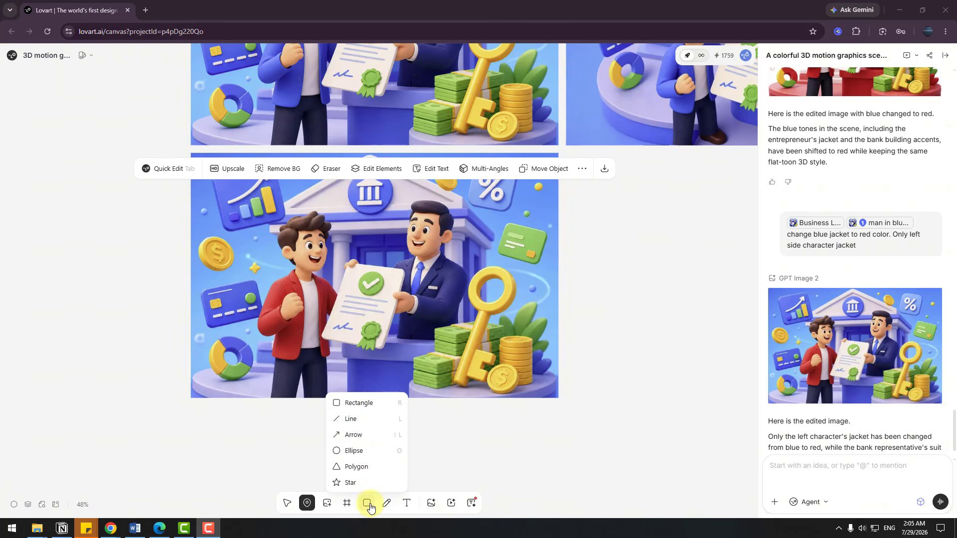
pyautogui.click(354, 404)
pyautogui.hscroll(-10, 271, 222)
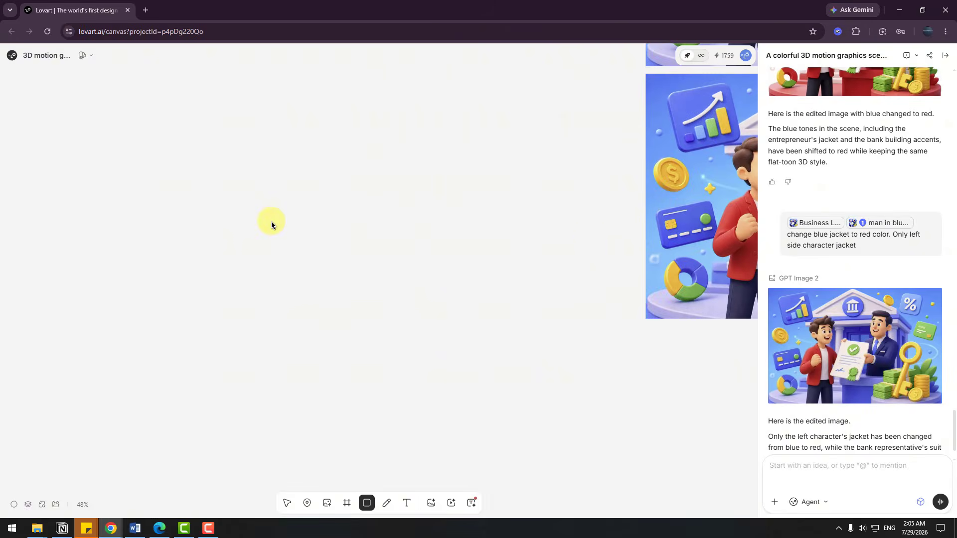
pyautogui.moveTo(182, 185); pyautogui.dragTo(325, 304)
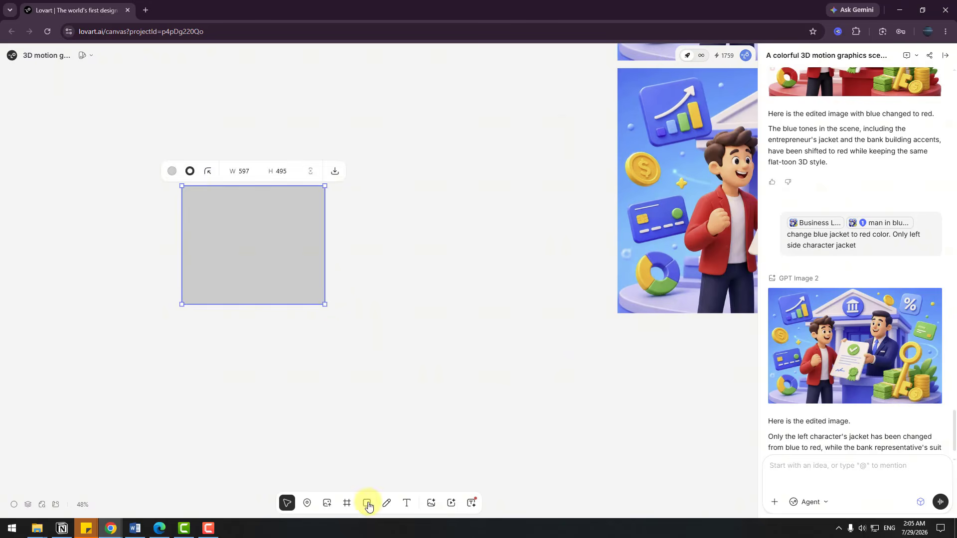
# Draw a diagonal line across the rectangle and an ellipse about 695 by 581 overlapping its lower-left part
pyautogui.moveTo(367, 504)
pyautogui.click(353, 424)
pyautogui.moveTo(149, 313)
pyautogui.mouseDown()
pyautogui.moveTo(395, 242)
pyautogui.moveTo(393, 231)
pyautogui.mouseUp()
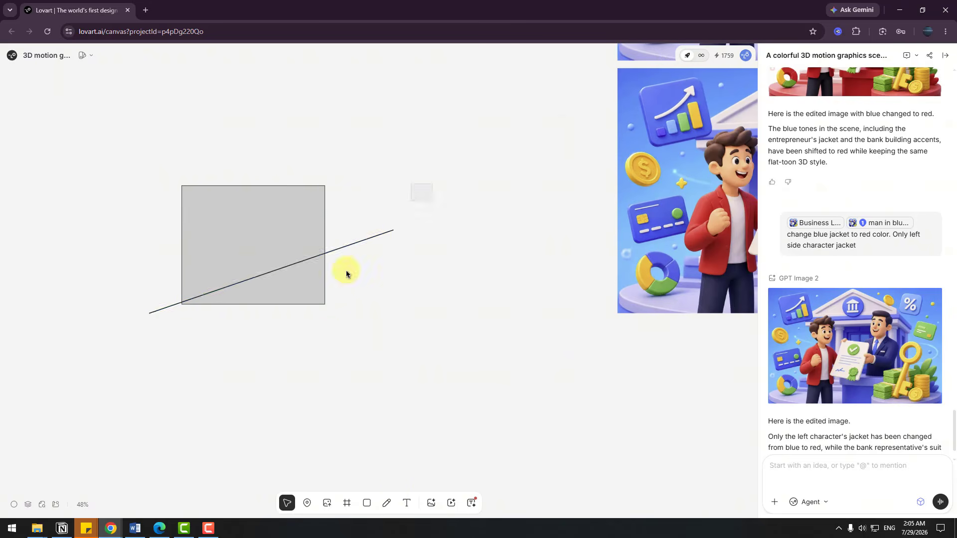
pyautogui.click(353, 451)
pyautogui.moveTo(129, 239); pyautogui.dragTo(295, 379)
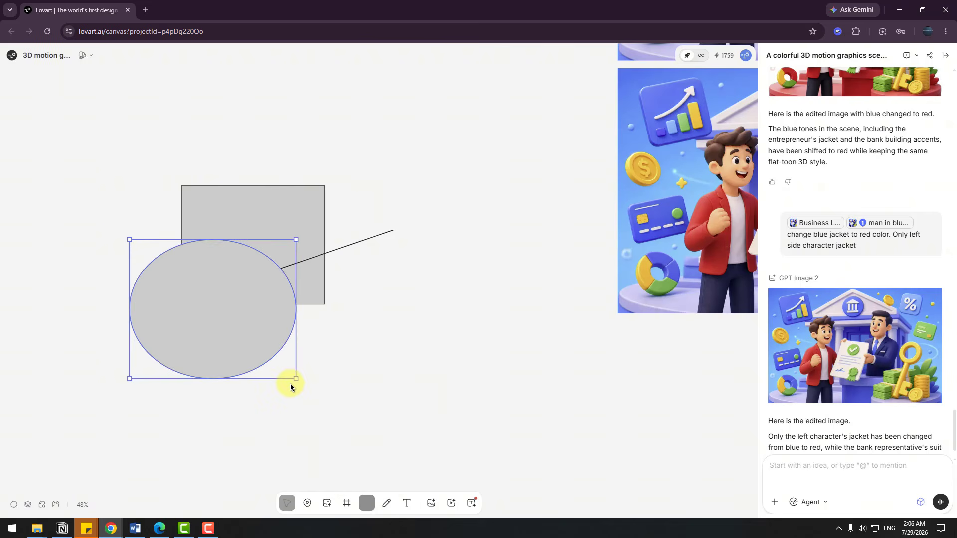
# Sketch freehand pencil strokes with a thickness of 2 over and around the drawn shapes
pyautogui.click(387, 503)
pyautogui.moveTo(368, 271)
pyautogui.mouseDown()
pyautogui.moveTo(339, 314)
pyautogui.moveTo(398, 334)
pyautogui.moveTo(164, 216)
pyautogui.moveTo(272, 248)
pyautogui.moveTo(382, 383)
pyautogui.mouseUp()
pyautogui.moveTo(286, 290)
pyautogui.mouseDown()
pyautogui.moveTo(272, 219)
pyautogui.moveTo(225, 233)
pyautogui.mouseUp()
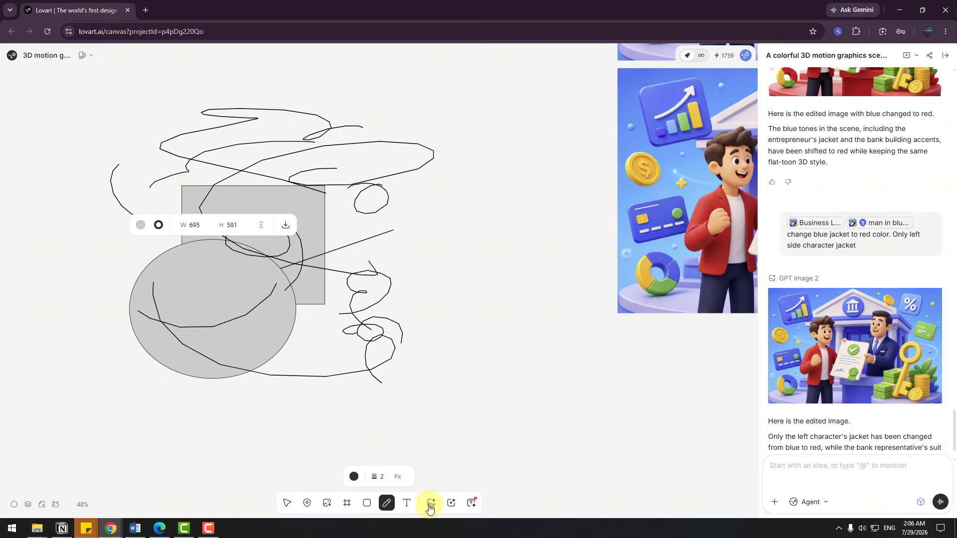
pyautogui.click(471, 504)
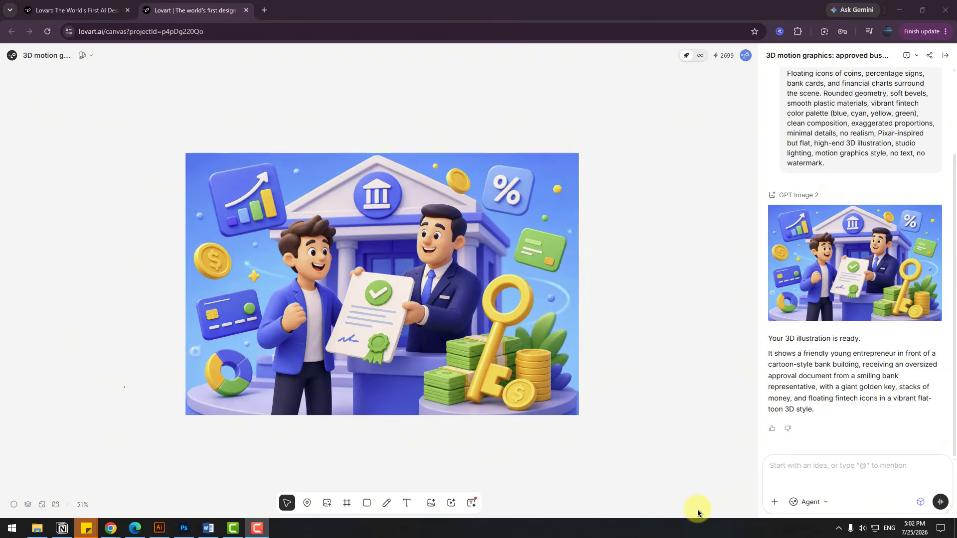
# Submit the prompt "make video with this image for 3d motion graphics" using the Seedance 2.0 model and play the generated video
pyautogui.click(801, 467)
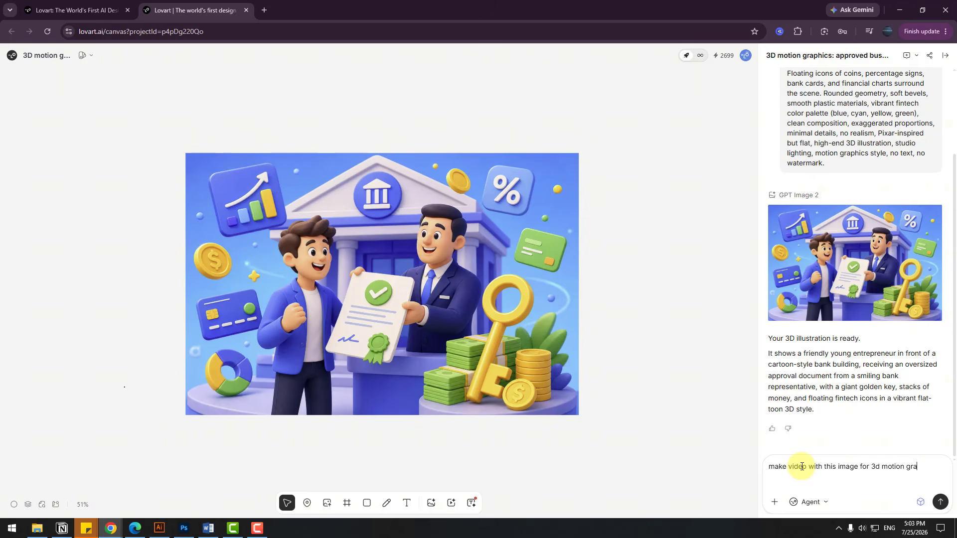
pyautogui.click(921, 503)
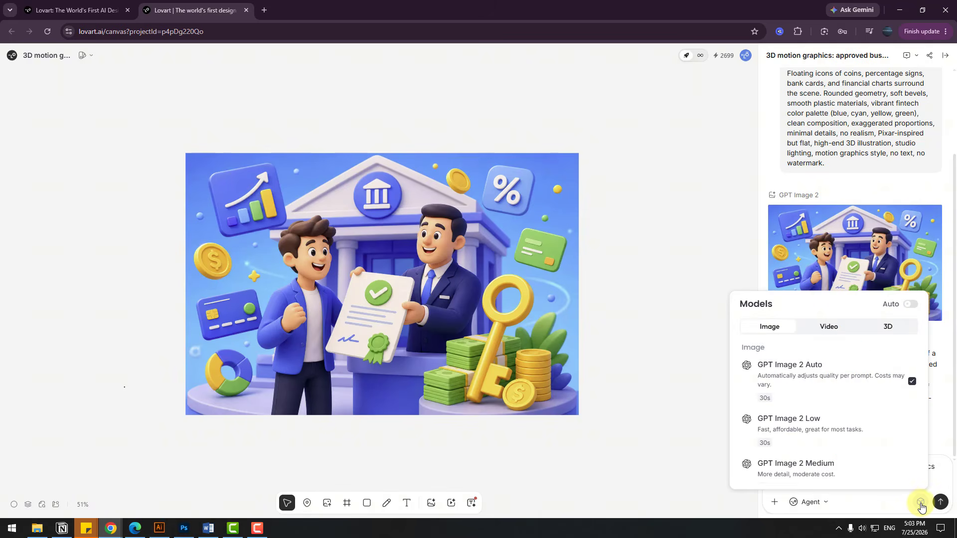
pyautogui.click(828, 329)
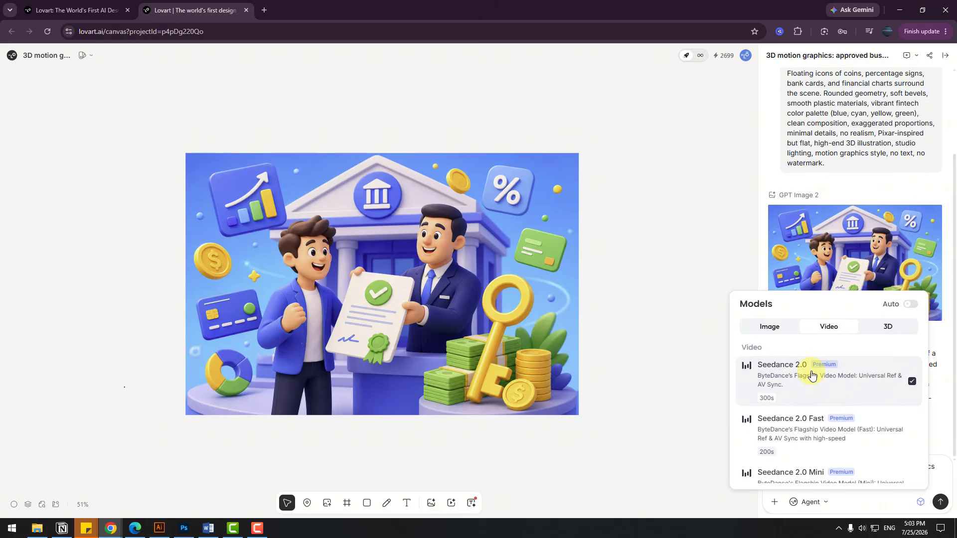
pyautogui.click(941, 502)
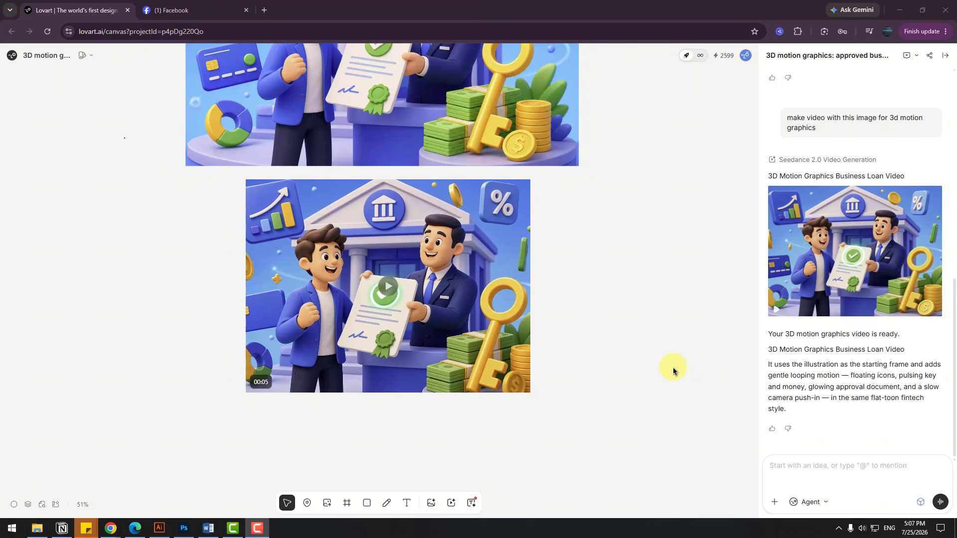
pyautogui.click(401, 286)
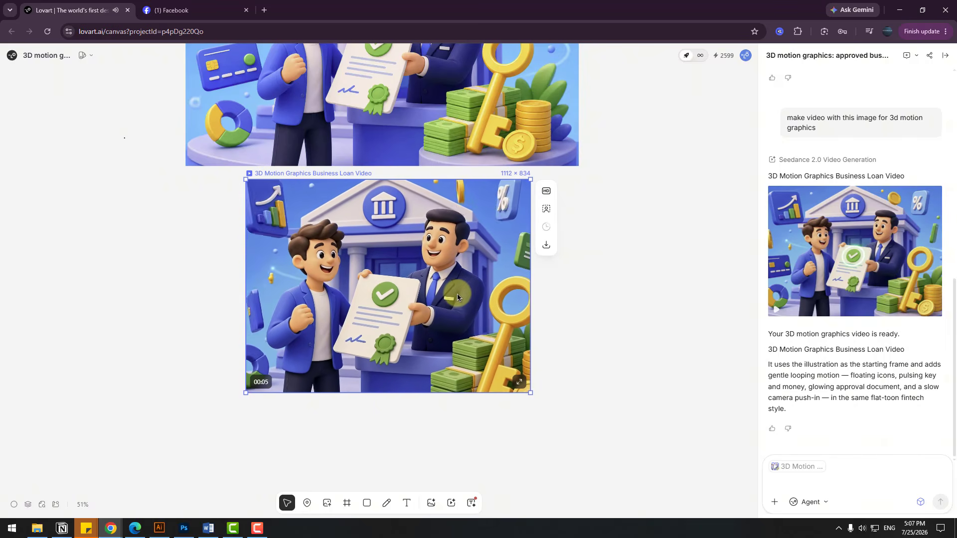
pyautogui.click(500, 435)
# Submit a prompt adding character animation to the scene (eyeblink, mouth talking, hand, body moving) and play the generated video
pyautogui.click(811, 471)
pyautogui.write('p')
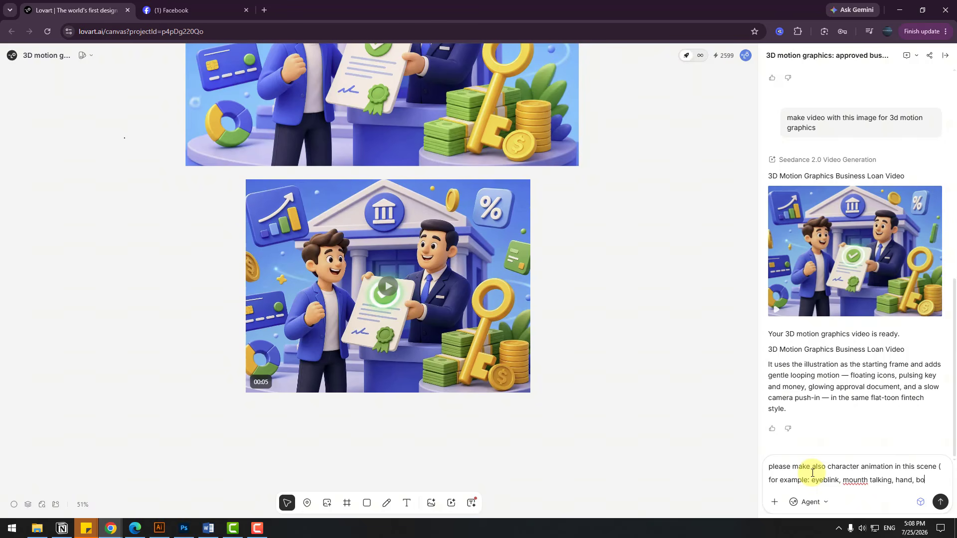
pyautogui.write('moving')
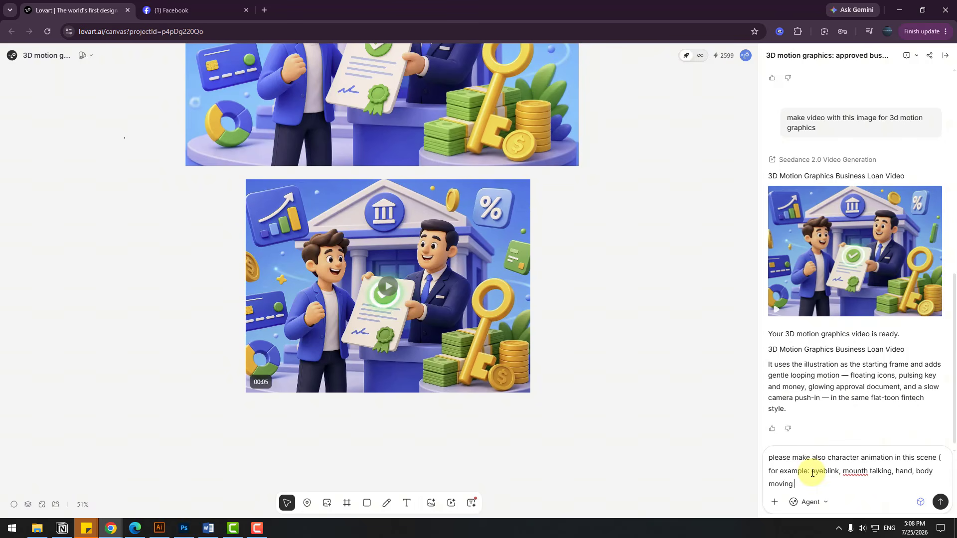
pyautogui.click(920, 501)
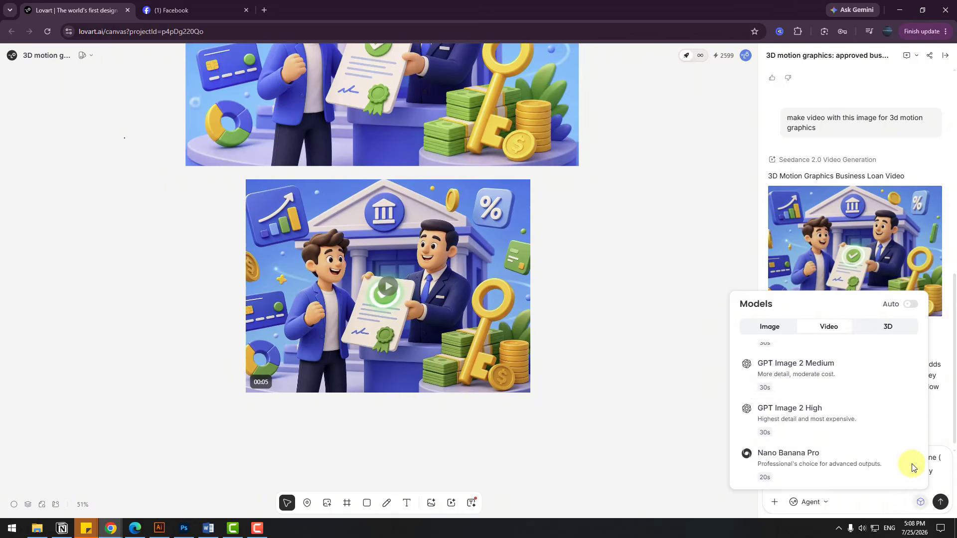
pyautogui.click(939, 502)
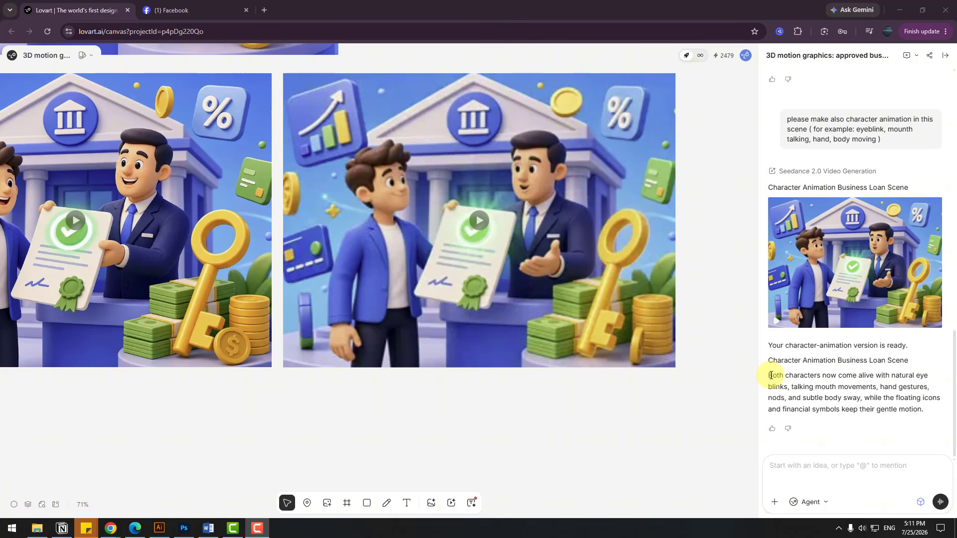
pyautogui.click(480, 221)
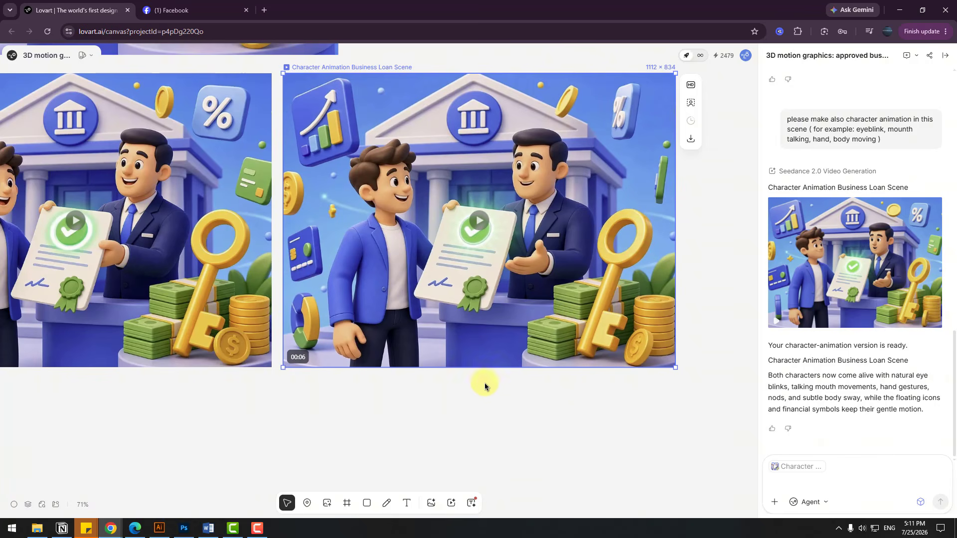
# Delete the first 5-second business loan video, keeping the character animation version on the canvas
pyautogui.scroll(-5, 444, 387)
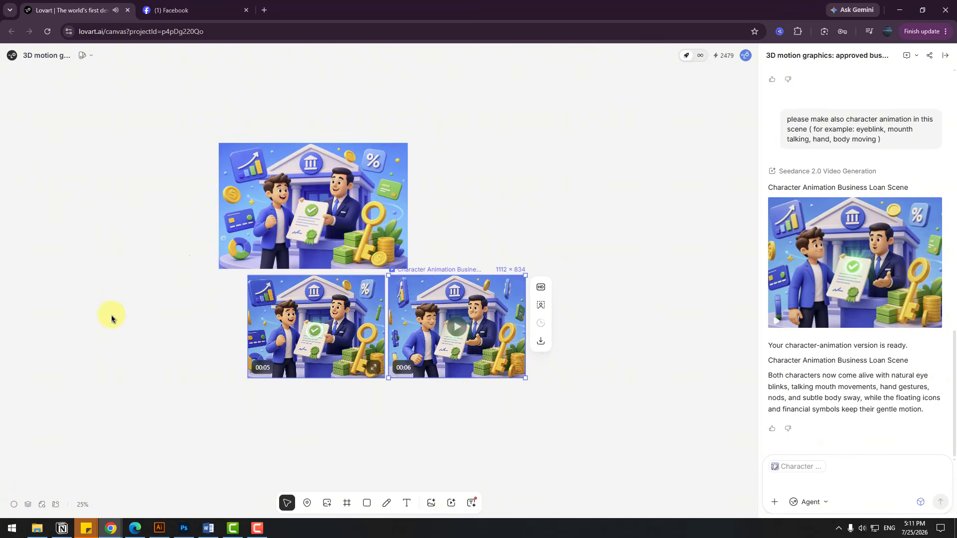
pyautogui.click(254, 319)
pyautogui.press('Delete')
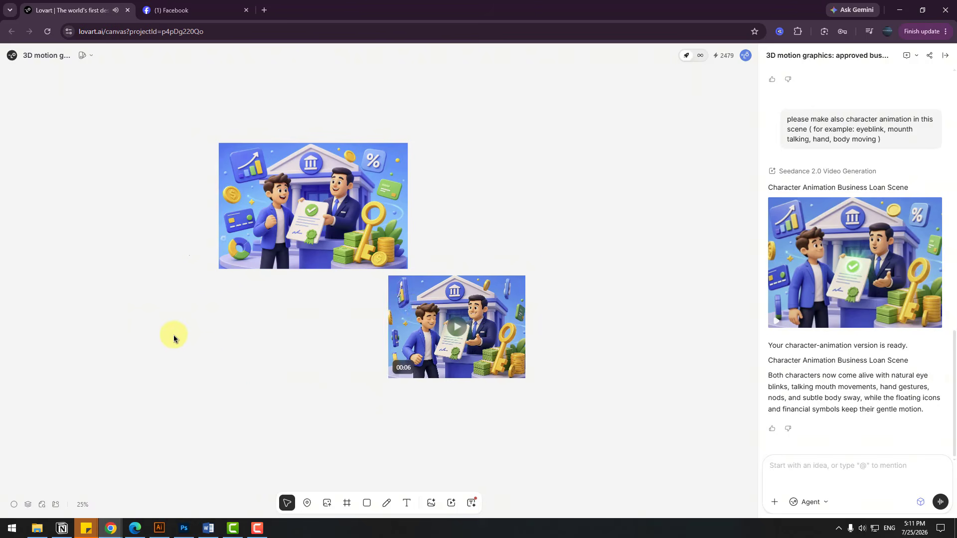
# Move the character animation video directly below the business loan illustration and shift both toward the canvas's left side
pyautogui.click(508, 322)
pyautogui.moveTo(477, 312); pyautogui.dragTo(332, 314)
pyautogui.moveTo(458, 166); pyautogui.dragTo(218, 381)
pyautogui.moveTo(279, 242); pyautogui.dragTo(119, 213)
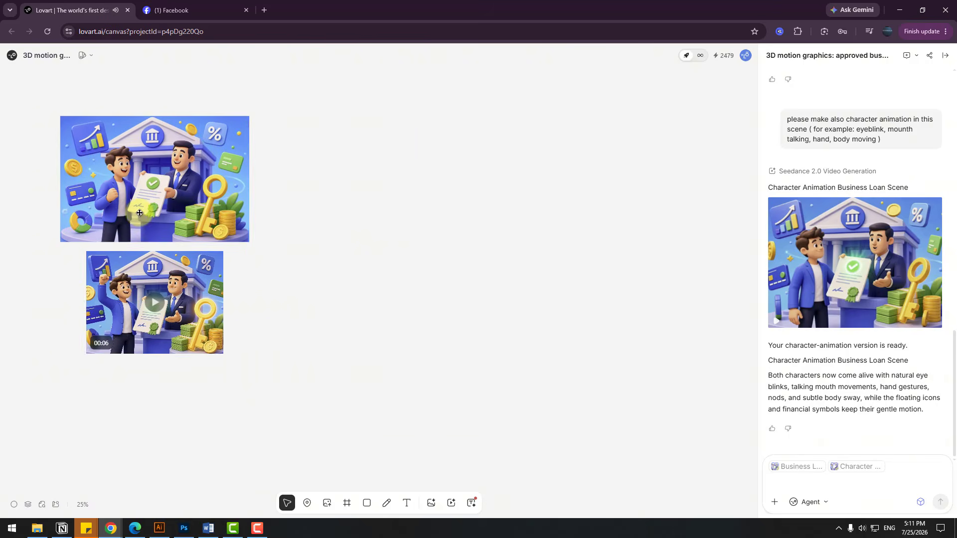
pyautogui.click(387, 281)
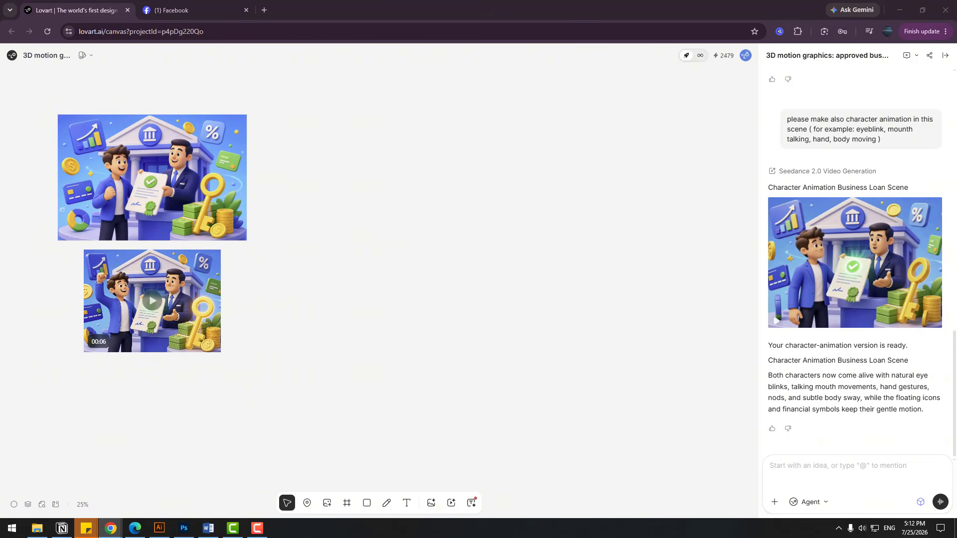
# Paste the coffee shop scene prompt, select GPT Image 2 Auto as the image model and submit it
pyautogui.rightClick(823, 456)
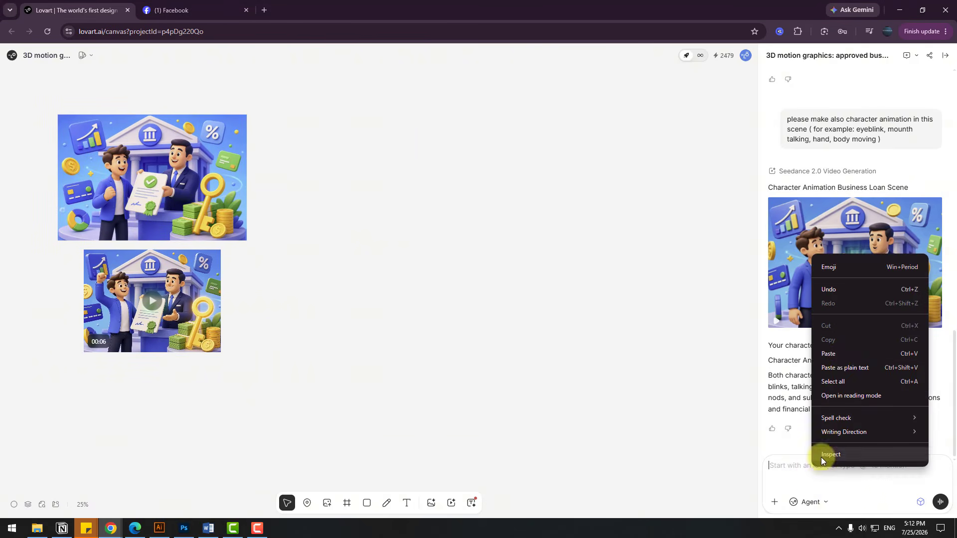
pyautogui.click(839, 357)
pyautogui.scroll(5, 837, 417)
pyautogui.scroll(-3, 838, 416)
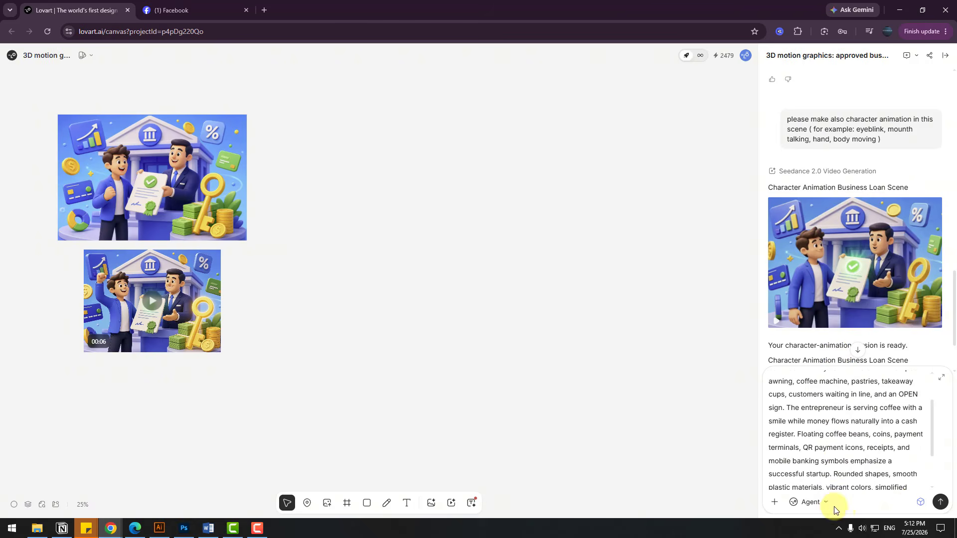
pyautogui.click(920, 502)
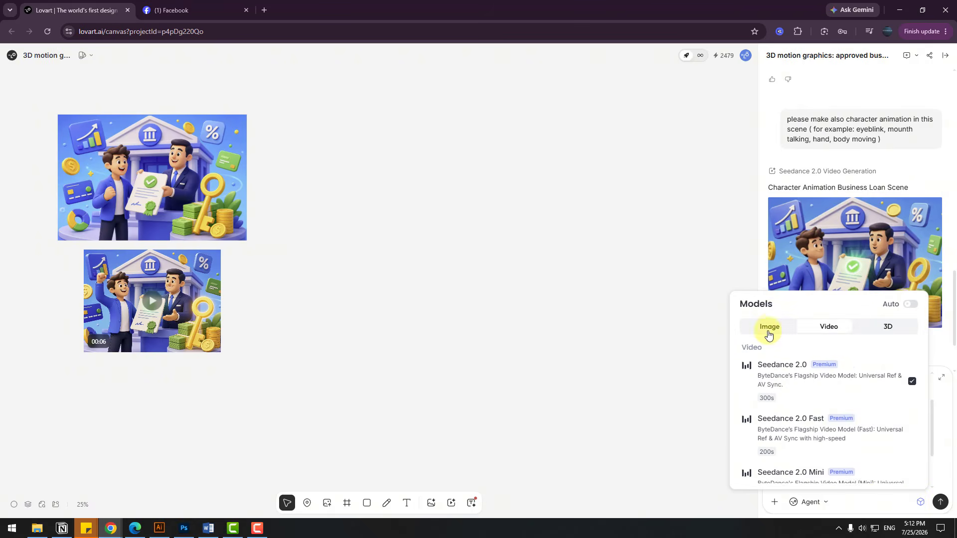
pyautogui.click(769, 329)
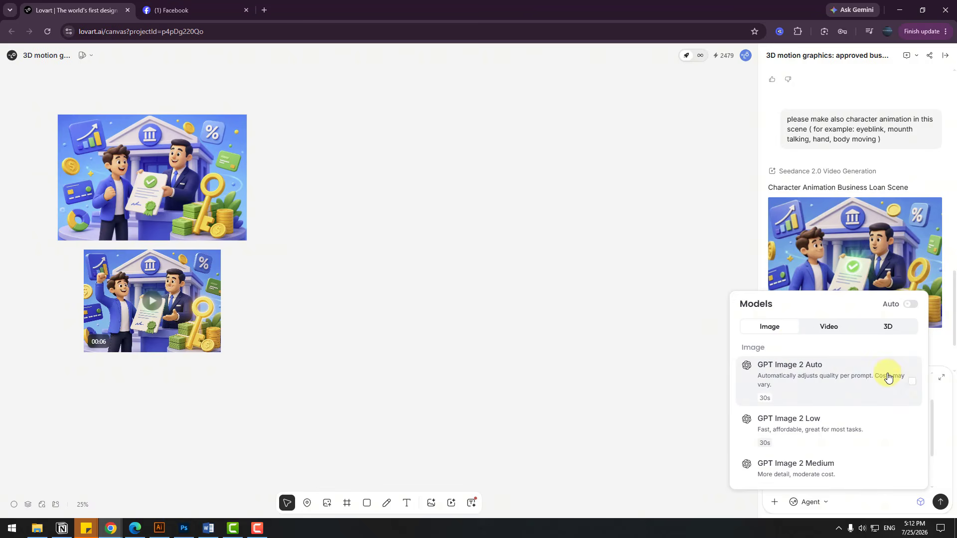
pyautogui.click(900, 388)
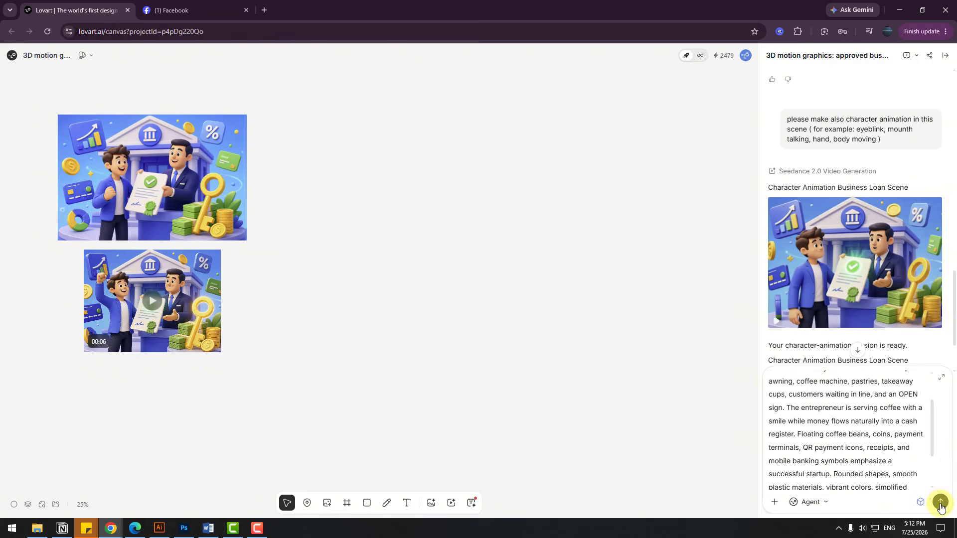
pyautogui.click(941, 508)
# Submit a Seedance 2.0 prompt for a 3D motion graphics video of the coffee shop image, animating characters, elements and camera movement
pyautogui.scroll(2, 496, 199)
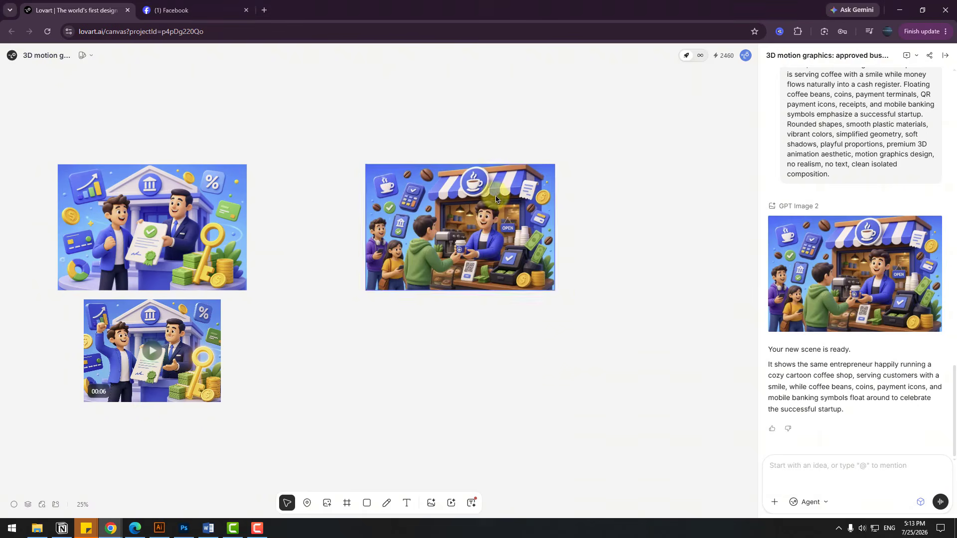
pyautogui.scroll(5, 480, 276)
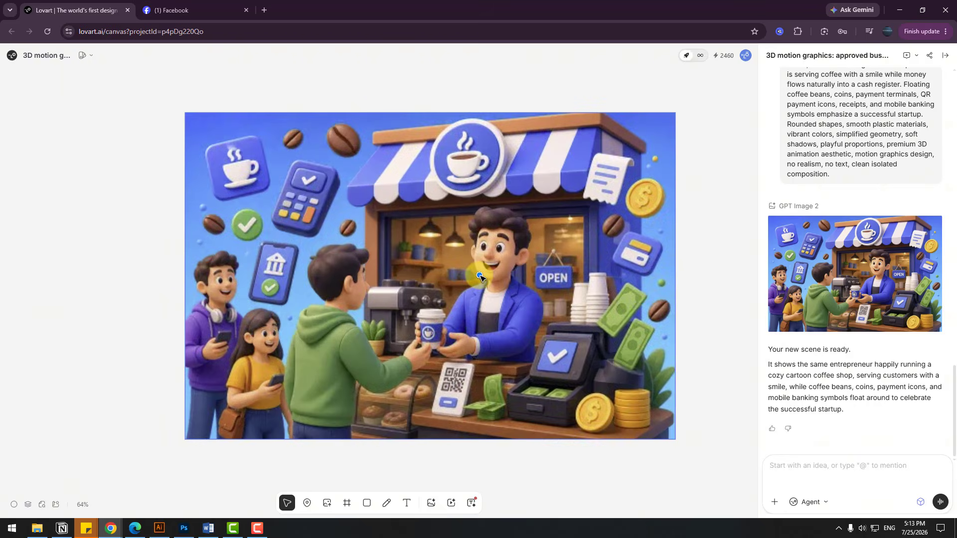
pyautogui.scroll(1, 481, 277)
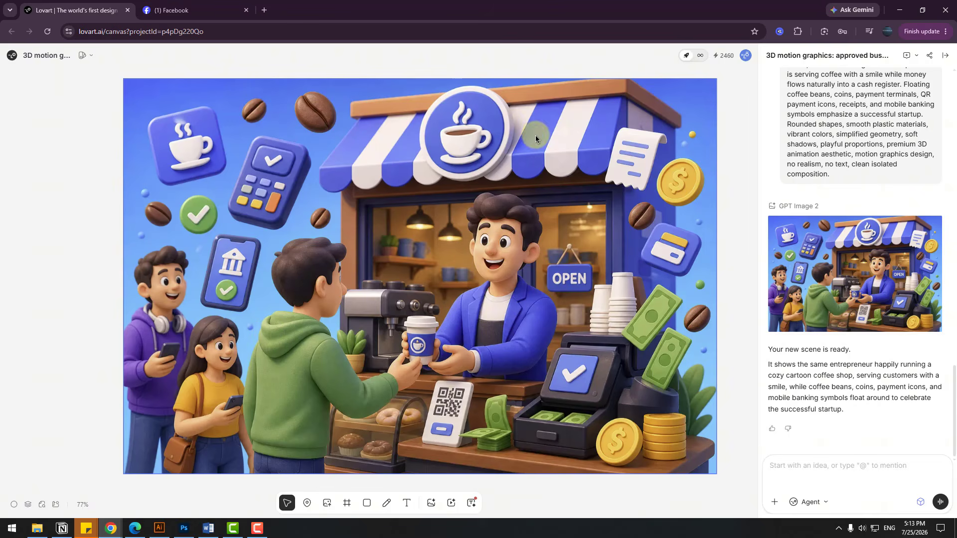
pyautogui.scroll(-2, 449, 313)
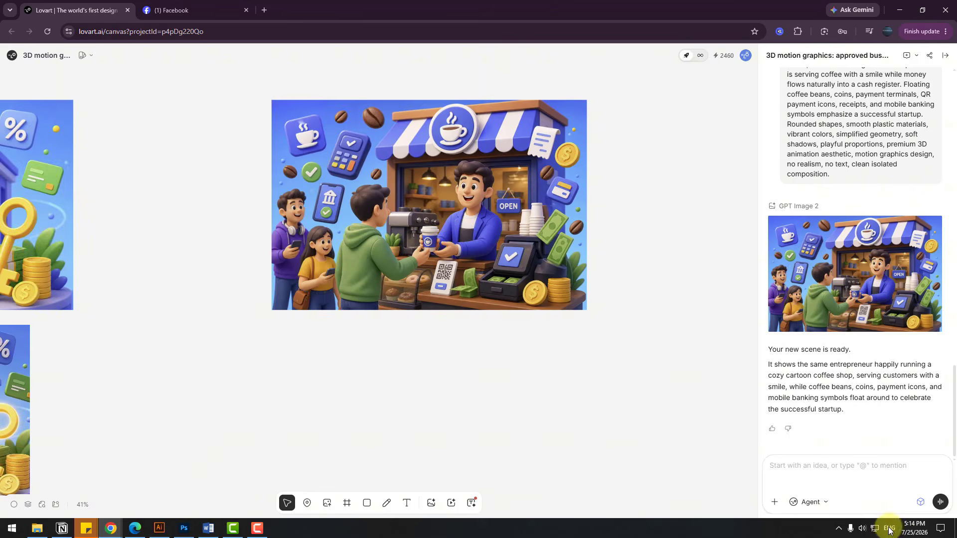
pyautogui.click(919, 504)
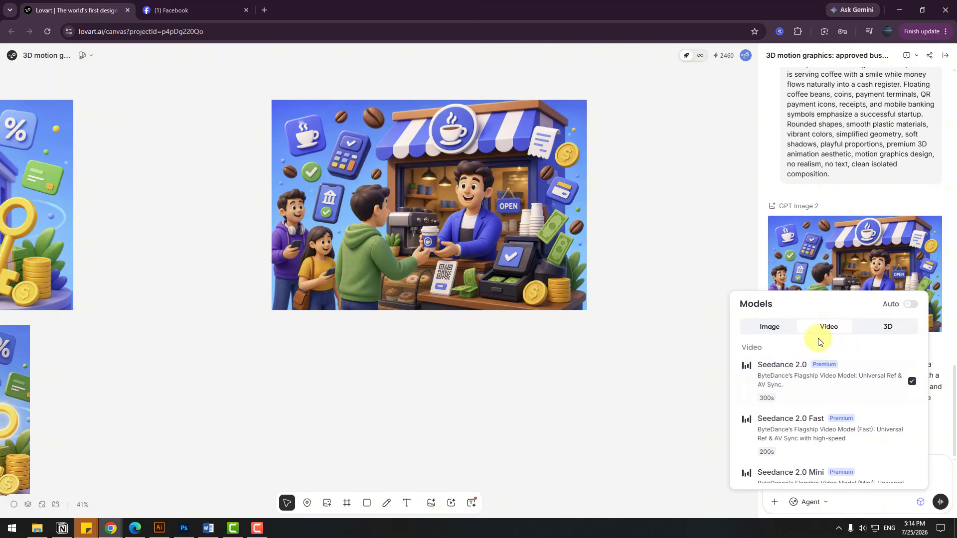
pyautogui.click(765, 333)
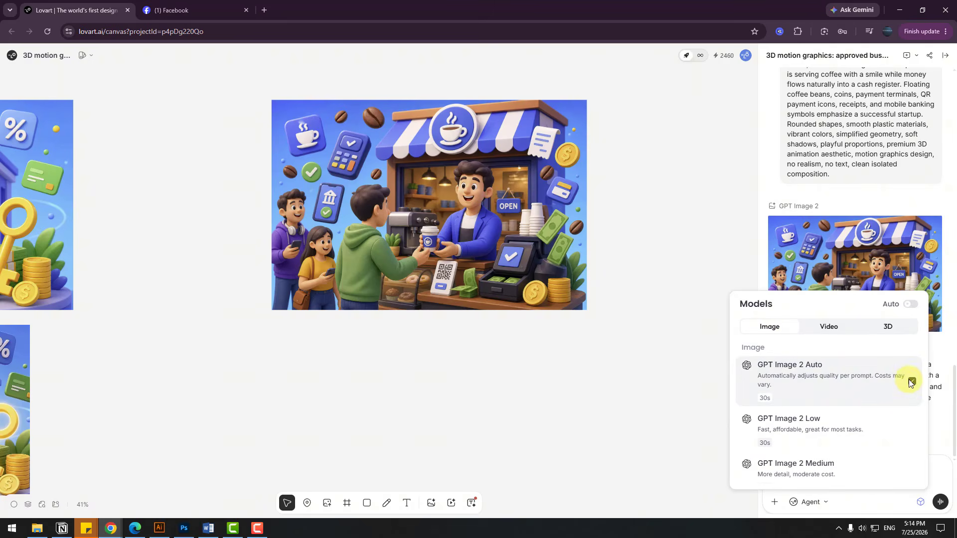
pyautogui.click(920, 504)
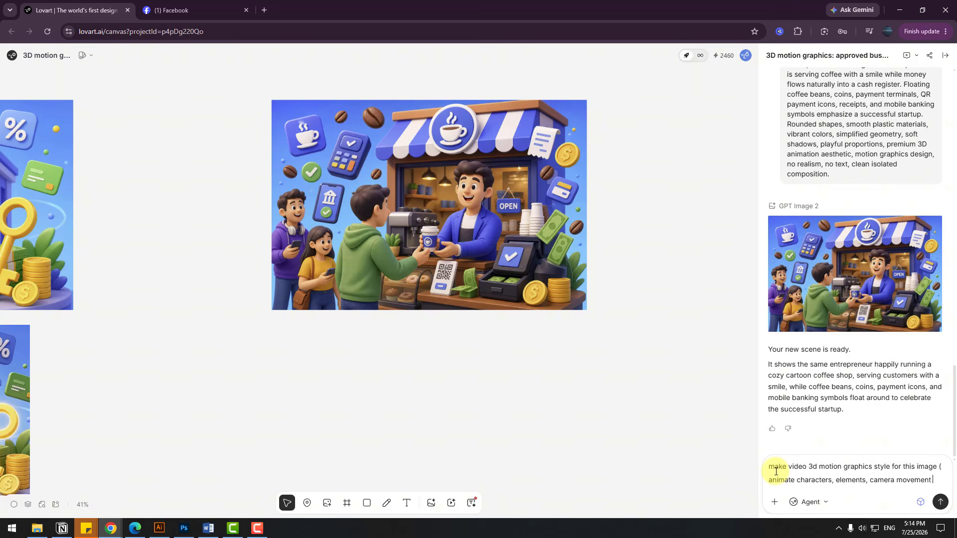
pyautogui.click(940, 502)
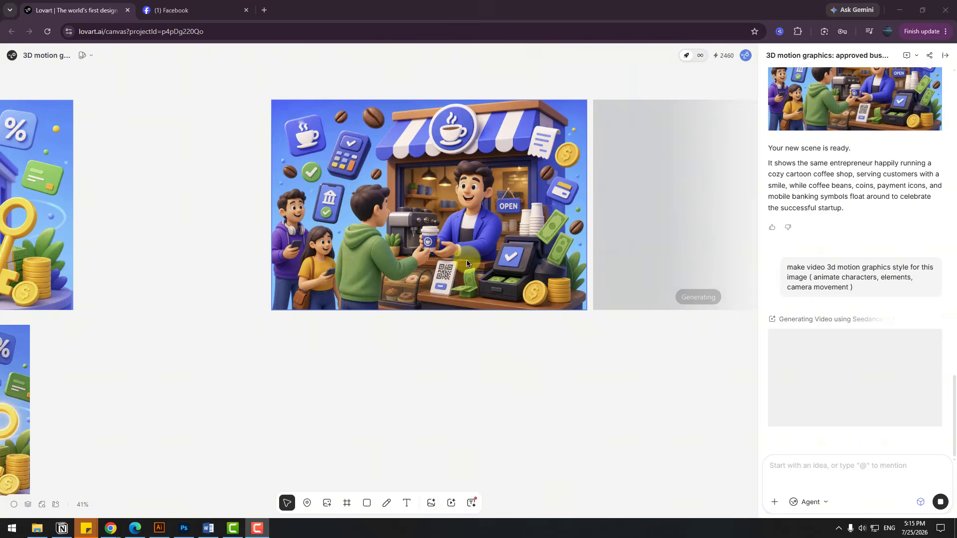
# Move the generating video's placeholder below the coffee shop illustration
pyautogui.scroll(-4, 525, 308)
pyautogui.scroll(-5, 527, 303)
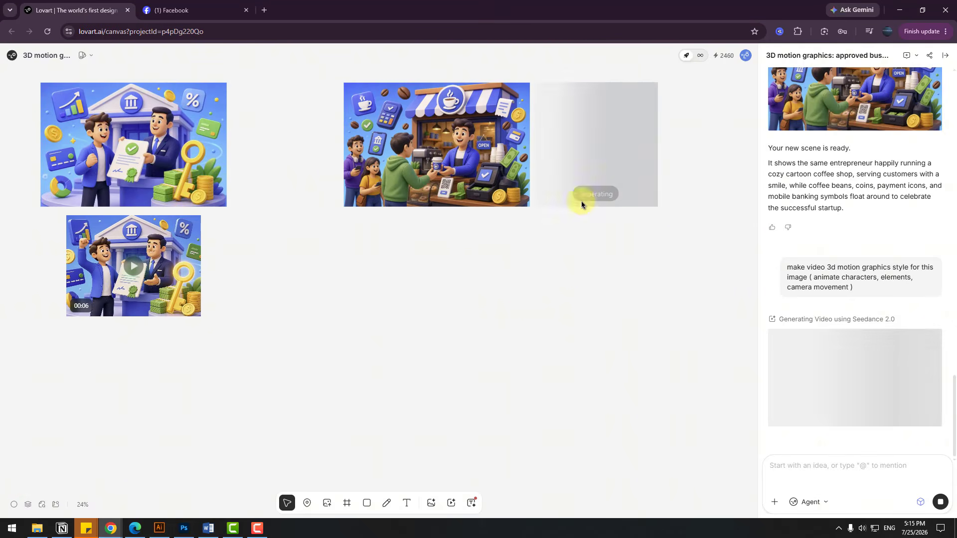
pyautogui.moveTo(582, 205); pyautogui.dragTo(432, 282)
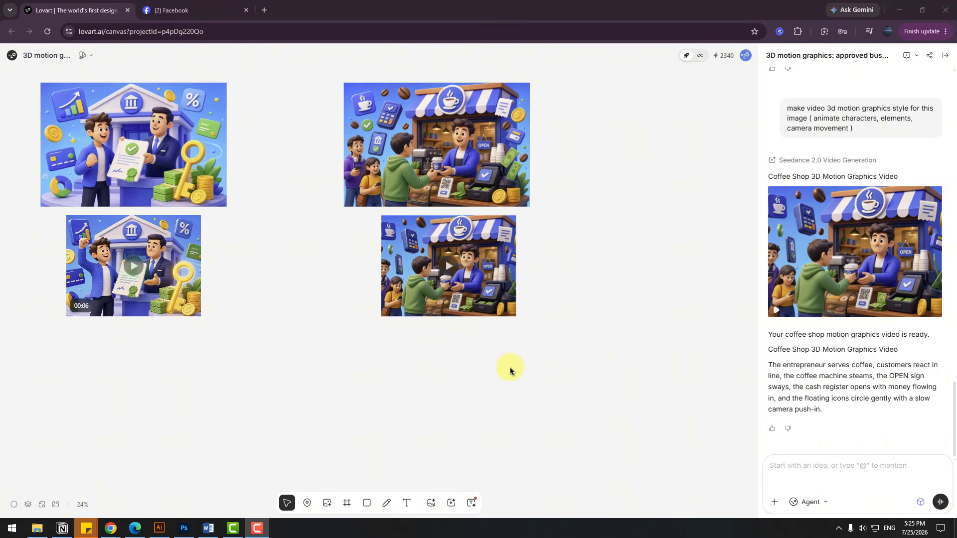
# Play the generated coffee shop motion graphics video on the canvas and deselect it
pyautogui.scroll(5, 538, 296)
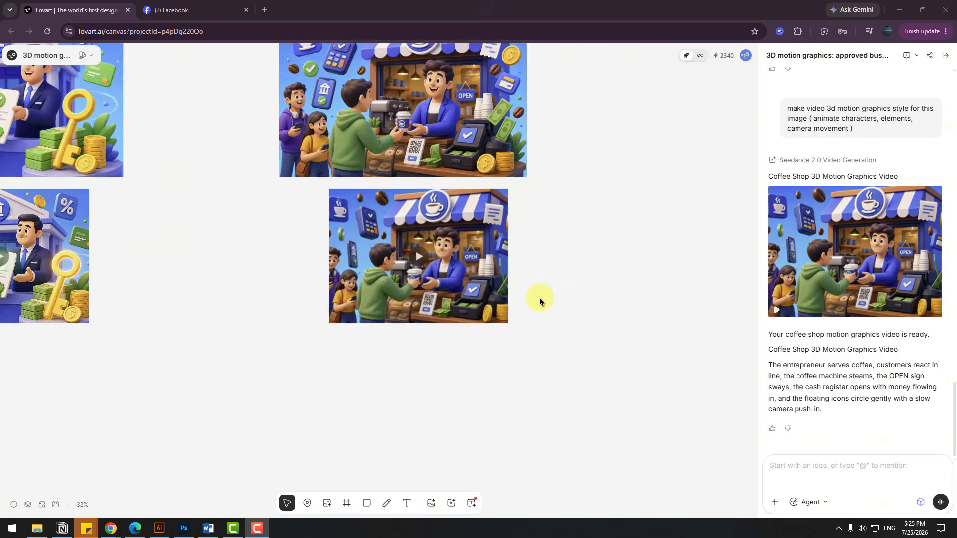
pyautogui.hscroll(-3, 660, 274)
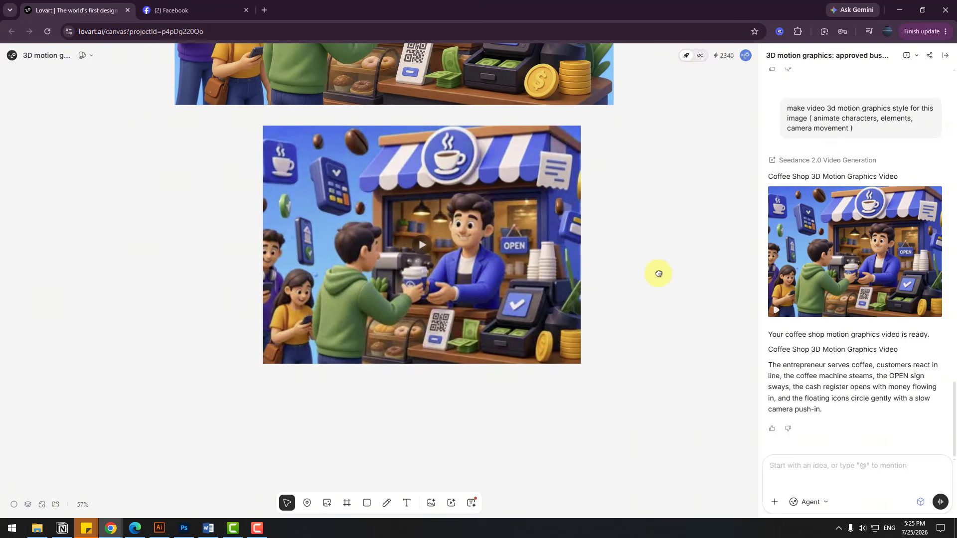
pyautogui.click(436, 251)
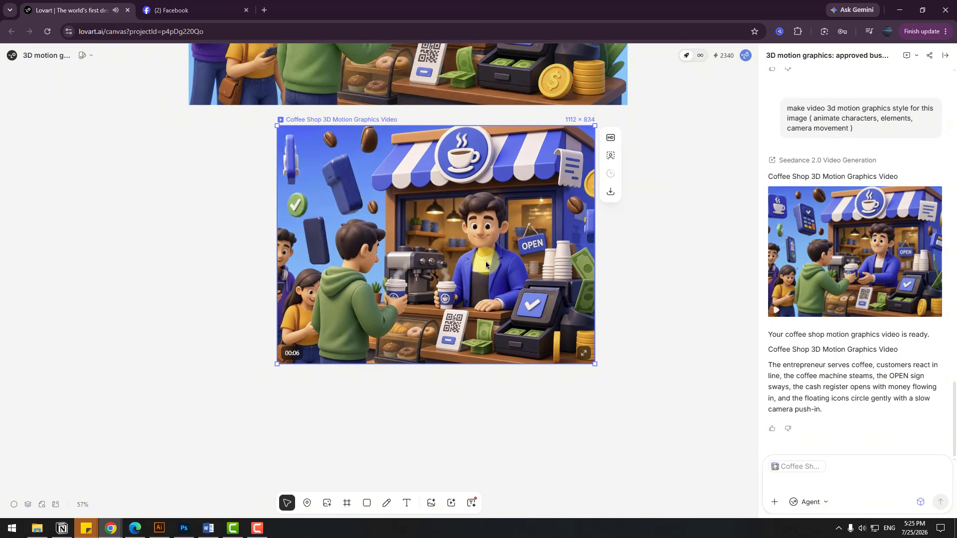
pyautogui.click(624, 272)
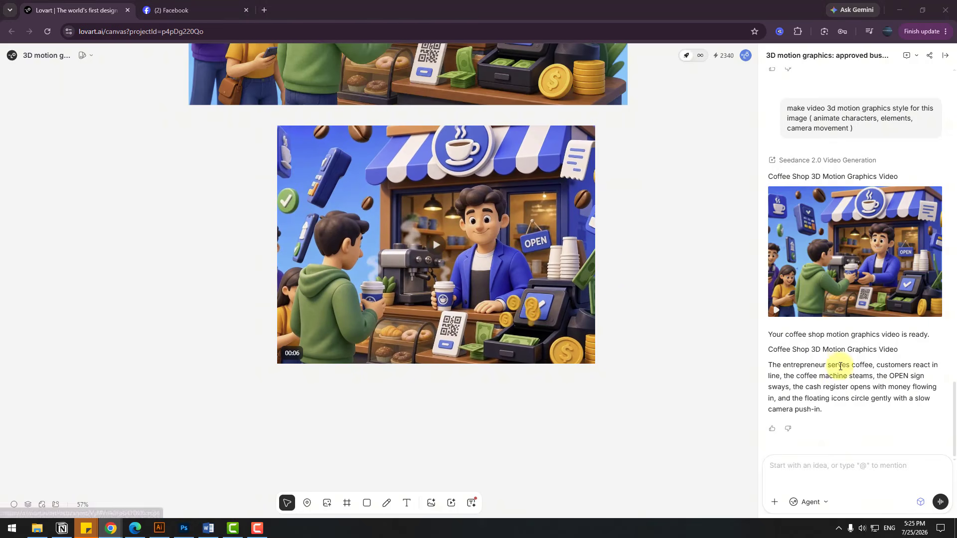
# Paste the prompt for the thriving coffee shop business-growth scene, select GPT Image 2 Auto as the image model and submit it
pyautogui.rightClick(815, 468)
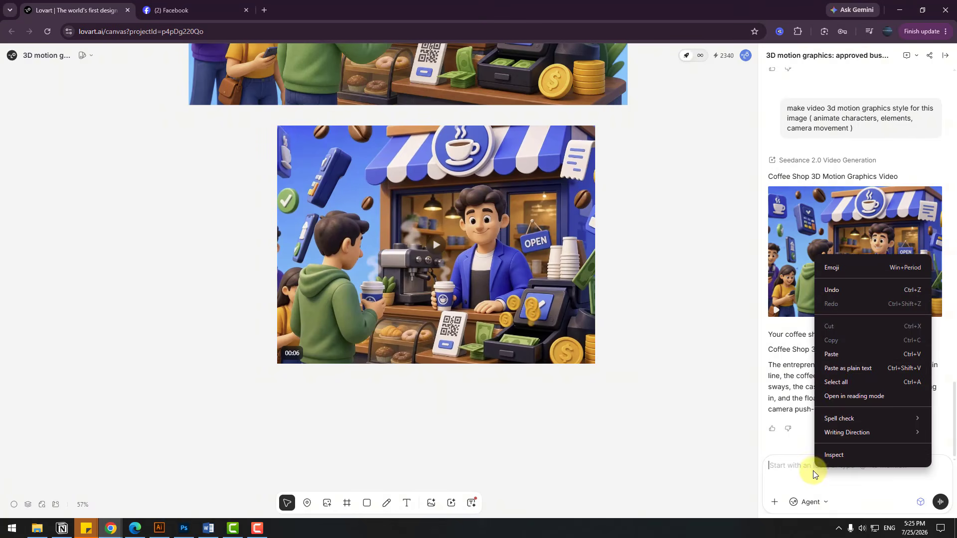
pyautogui.click(838, 356)
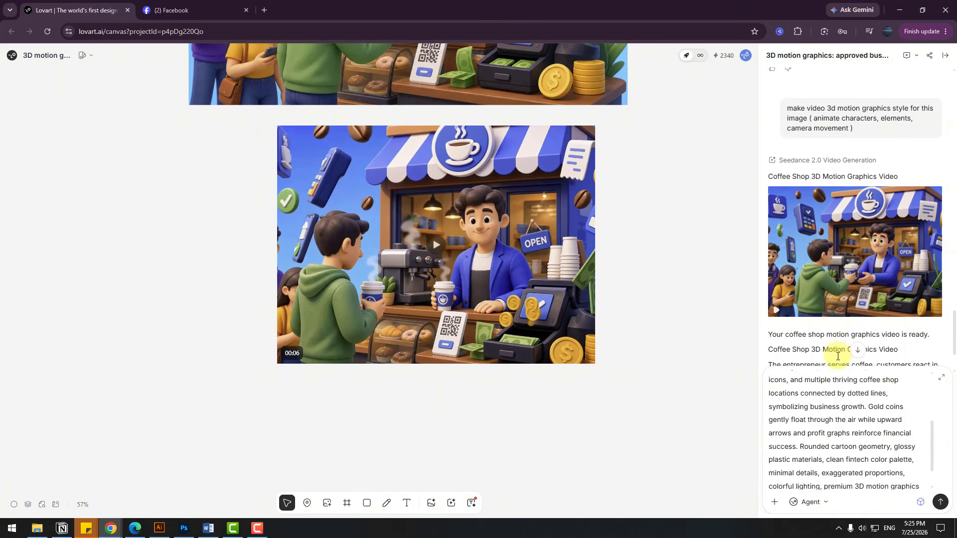
pyautogui.click(920, 501)
pyautogui.click(845, 330)
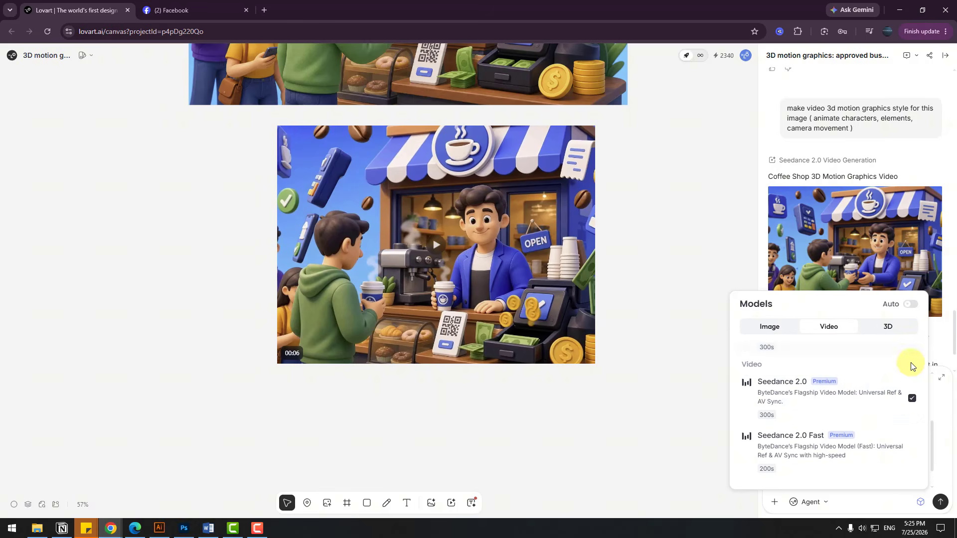
pyautogui.click(764, 330)
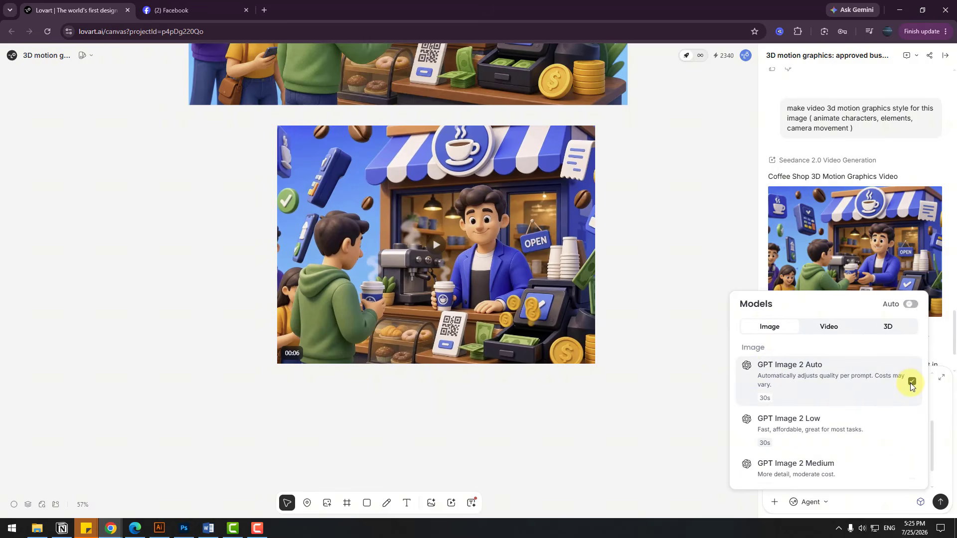
pyautogui.click(842, 505)
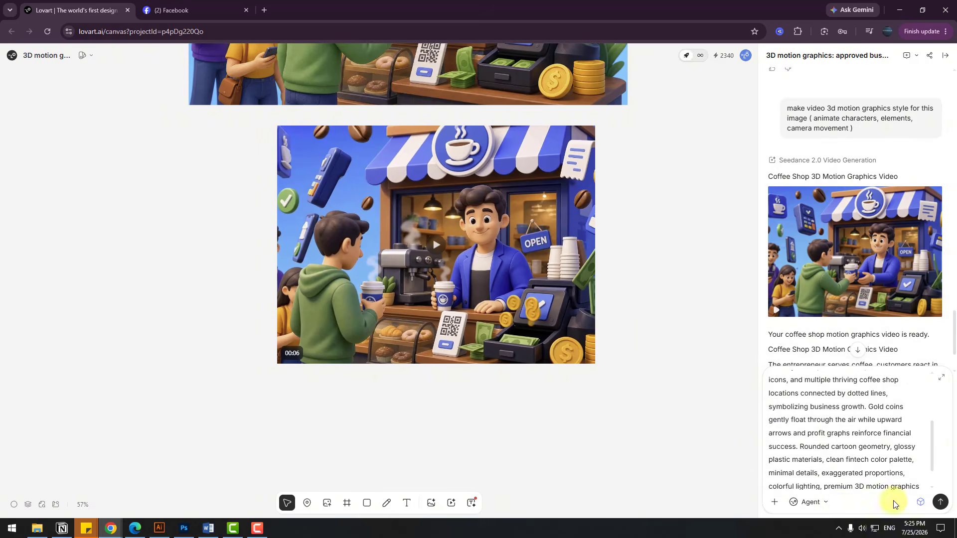
pyautogui.click(941, 503)
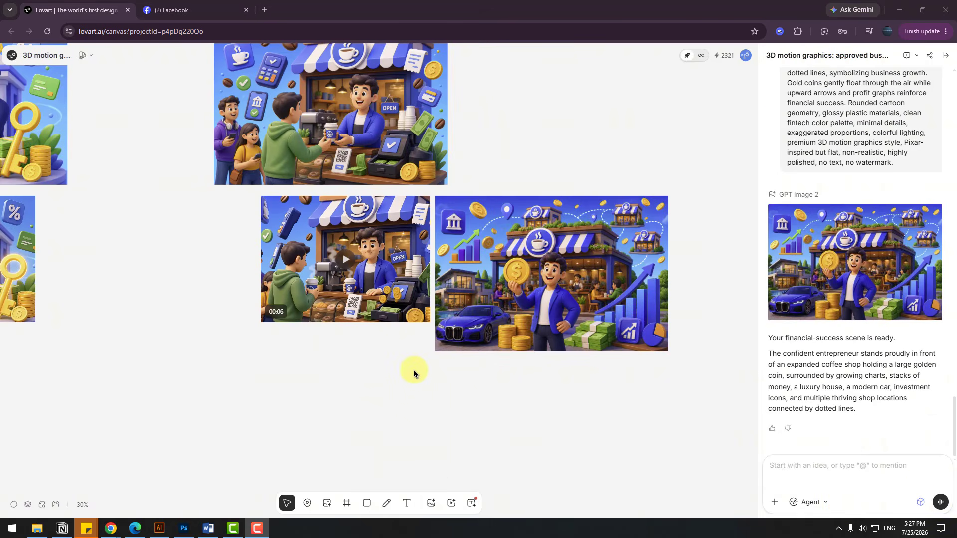
# Move the generated financial success illustration further to the right of the coffee shop scene on the canvas and deselect it
pyautogui.moveTo(431, 309); pyautogui.dragTo(245, 394)
pyautogui.moveTo(361, 392); pyautogui.dragTo(572, 242)
pyautogui.scroll(5, 591, 243)
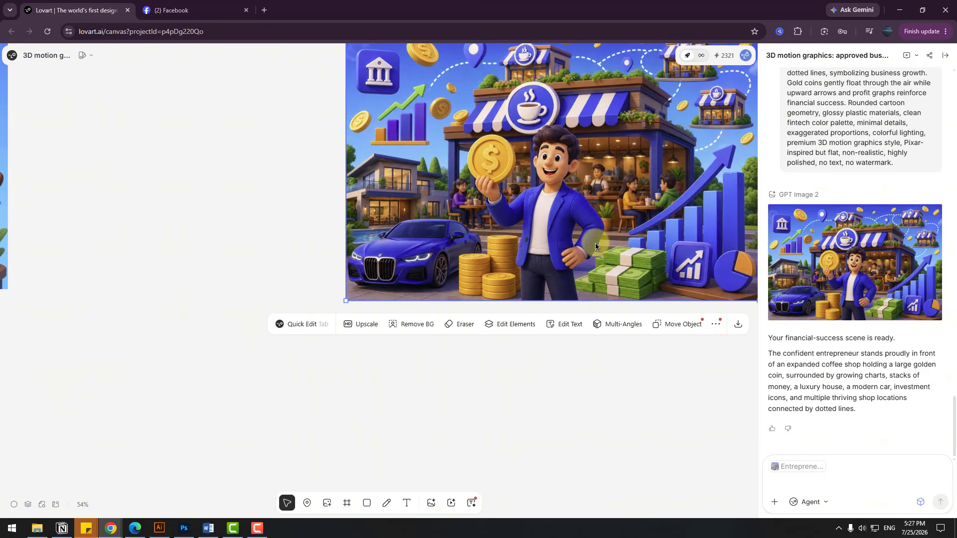
pyautogui.moveTo(618, 189); pyautogui.dragTo(535, 254)
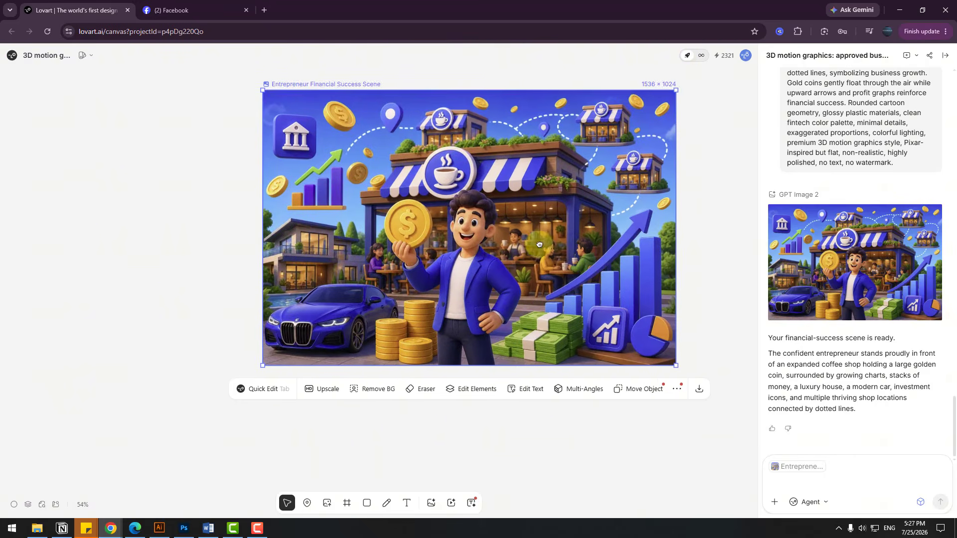
pyautogui.click(156, 239)
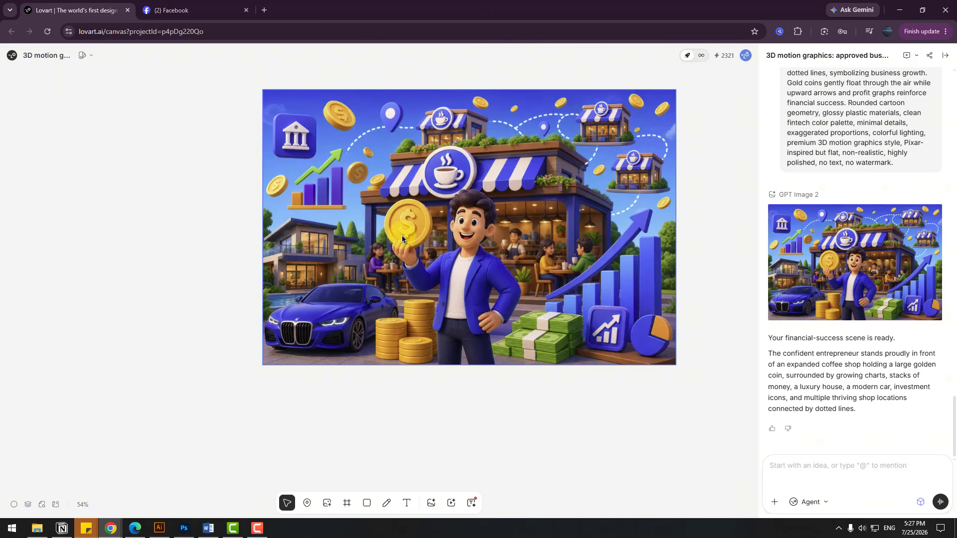
# Submit a Seedance 2.0 prompt for a 3D motion graphics video with character animation, car drive and lighting, background elements and characters, with GPT Image 2 Auto disabled
pyautogui.scroll(-3, 463, 263)
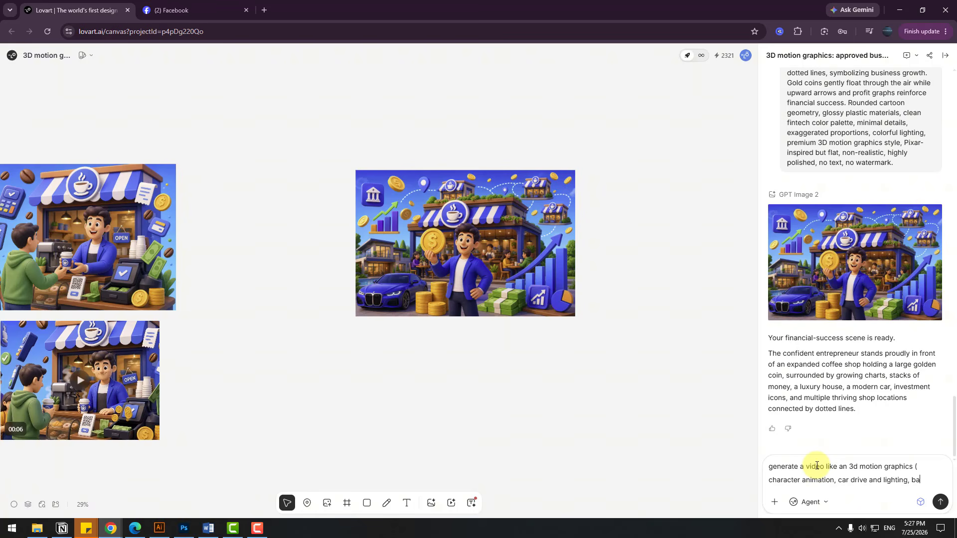
pyautogui.write('und')
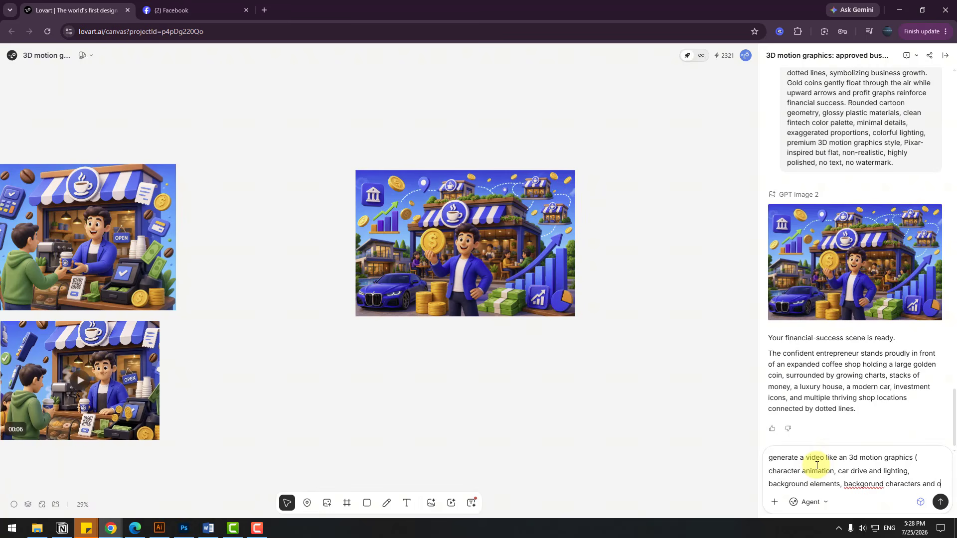
pyautogui.write('ther')
pyautogui.click(921, 503)
pyautogui.click(818, 325)
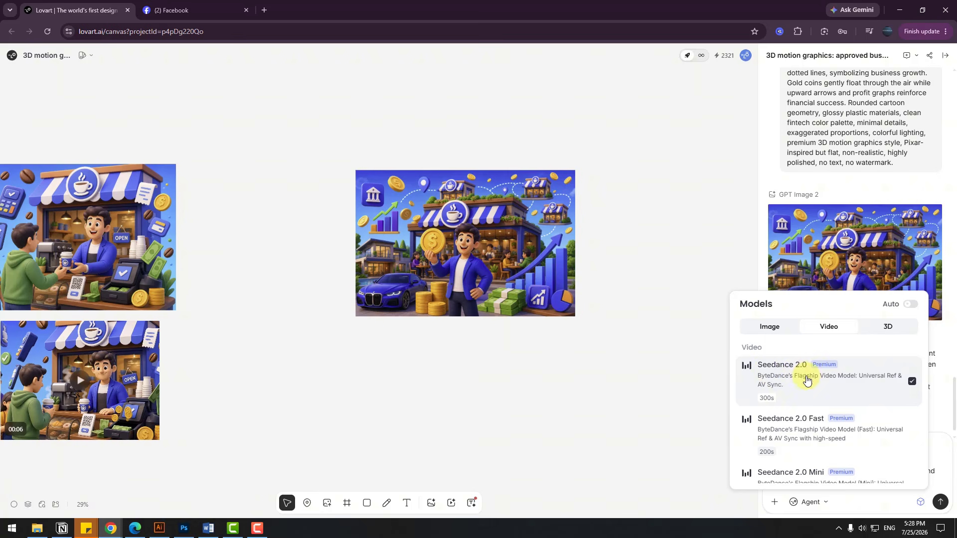
pyautogui.click(776, 331)
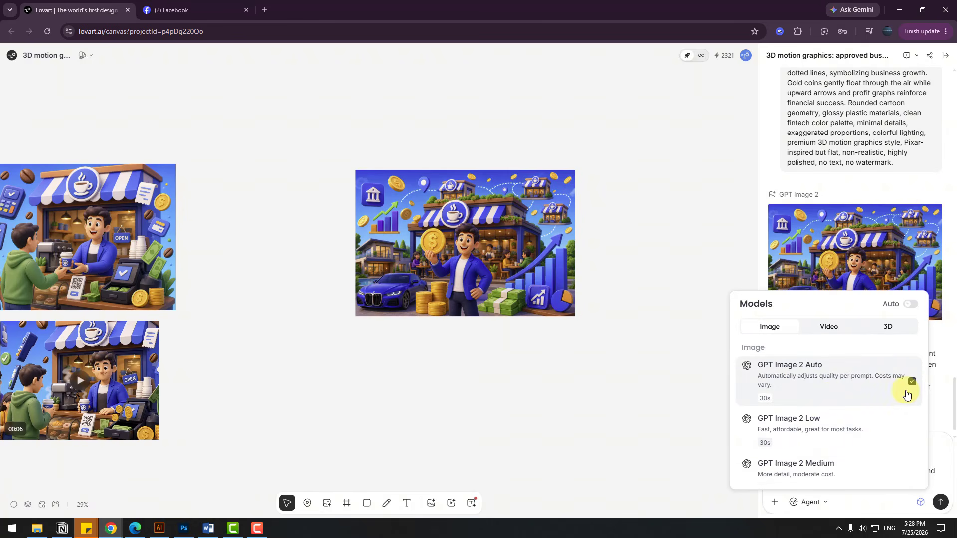
pyautogui.click(912, 383)
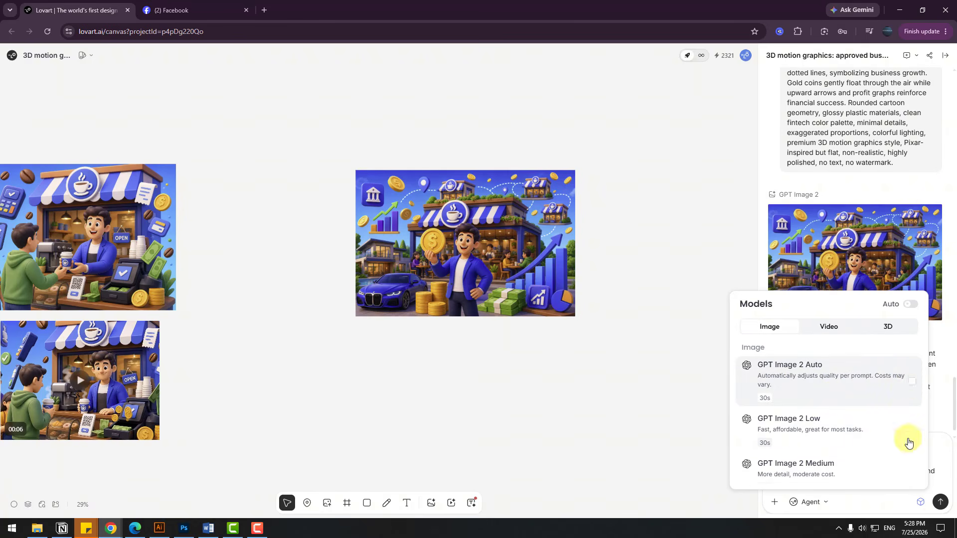
pyautogui.click(941, 503)
# Move the generated financial success video below its illustration, play it full screen and return to the canvas
pyautogui.scroll(-1, 600, 414)
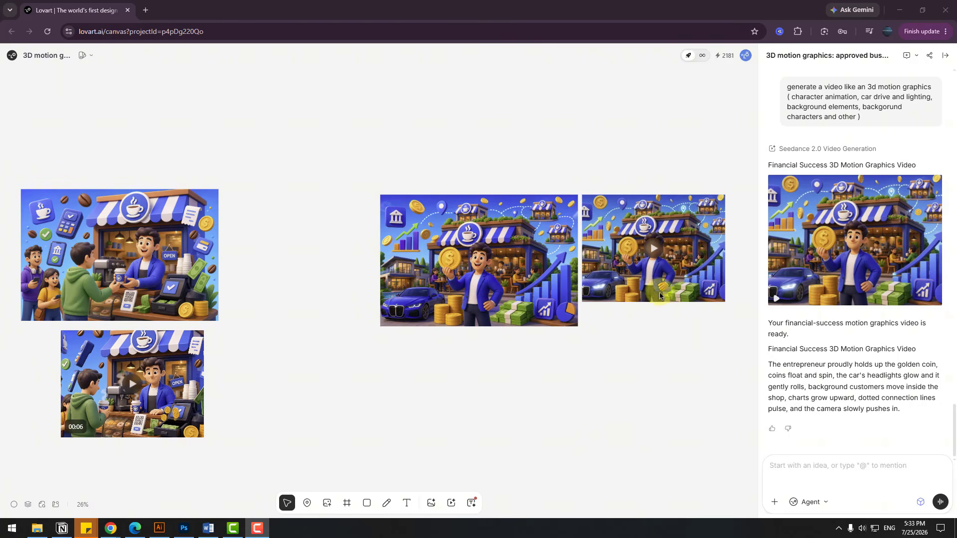
pyautogui.moveTo(658, 273); pyautogui.dragTo(484, 419)
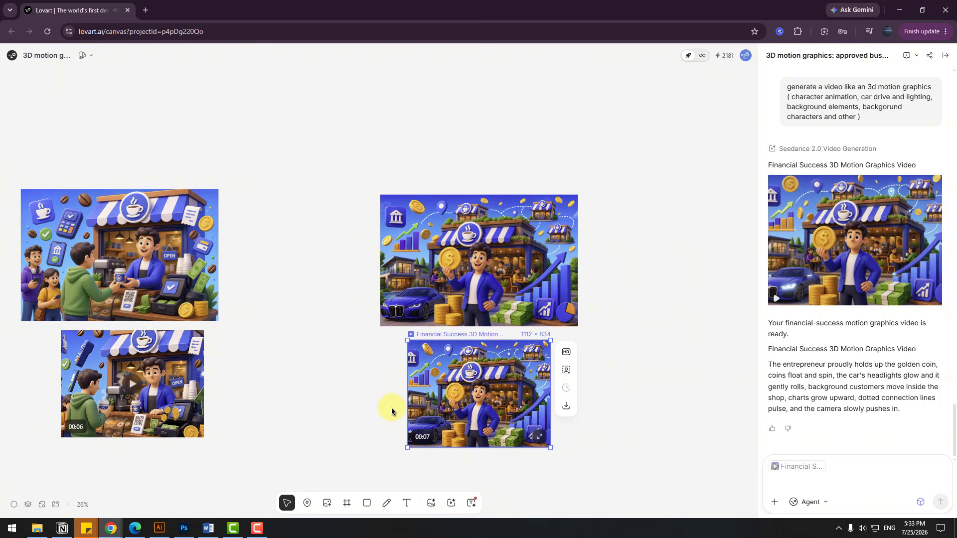
pyautogui.scroll(8, 359, 405)
pyautogui.moveTo(337, 410); pyautogui.dragTo(85, 316)
pyautogui.moveTo(526, 313)
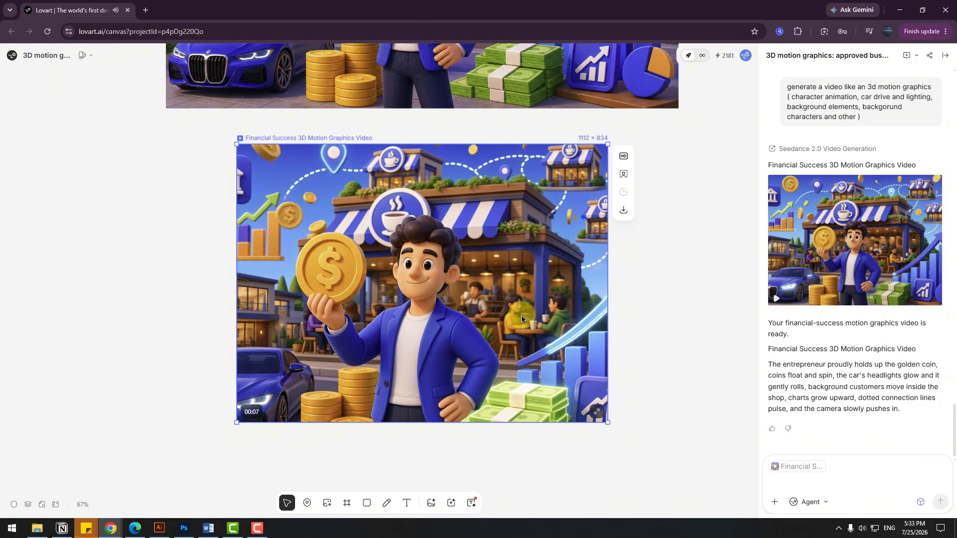
pyautogui.click(597, 412)
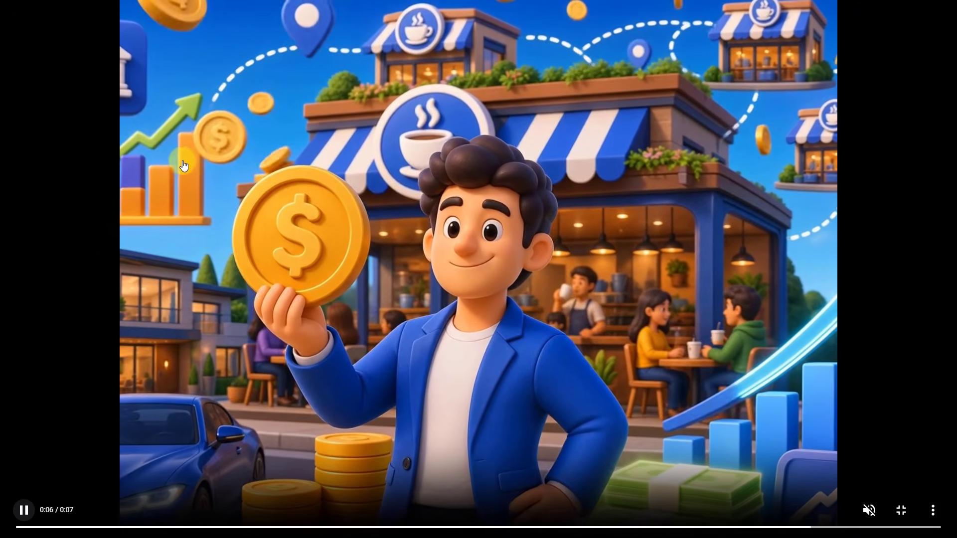
pyautogui.click(421, 85)
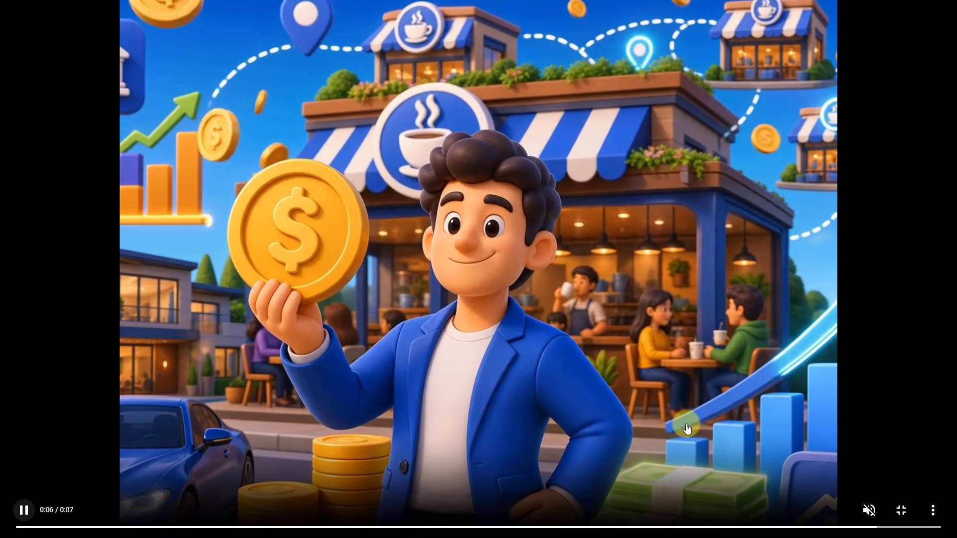
pyautogui.press('Escape')
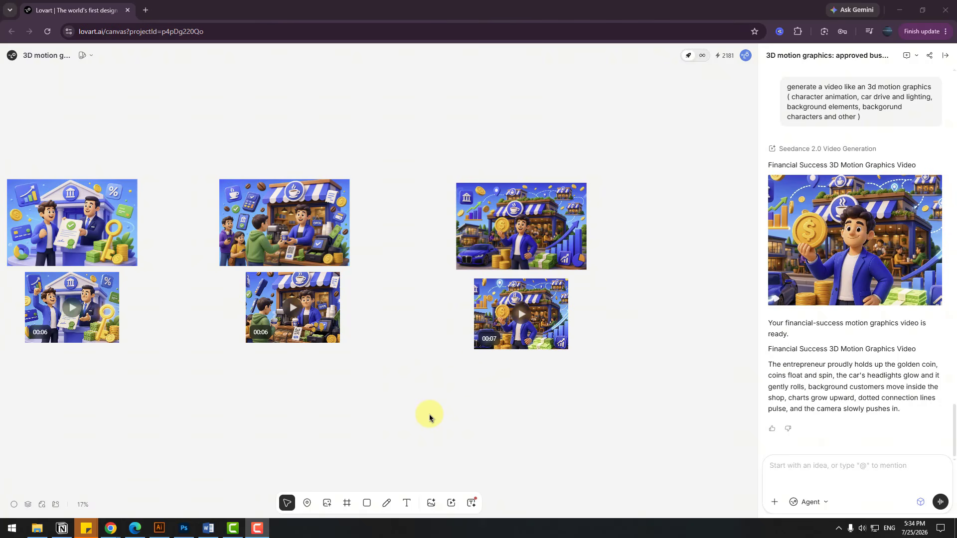
# Move the coffee shop and financial success image-video pairs closer to the bank scene to form an even row
pyautogui.moveTo(395, 221); pyautogui.dragTo(324, 316)
pyautogui.moveTo(299, 230); pyautogui.dragTo(243, 229)
pyautogui.moveTo(600, 227); pyautogui.dragTo(544, 302)
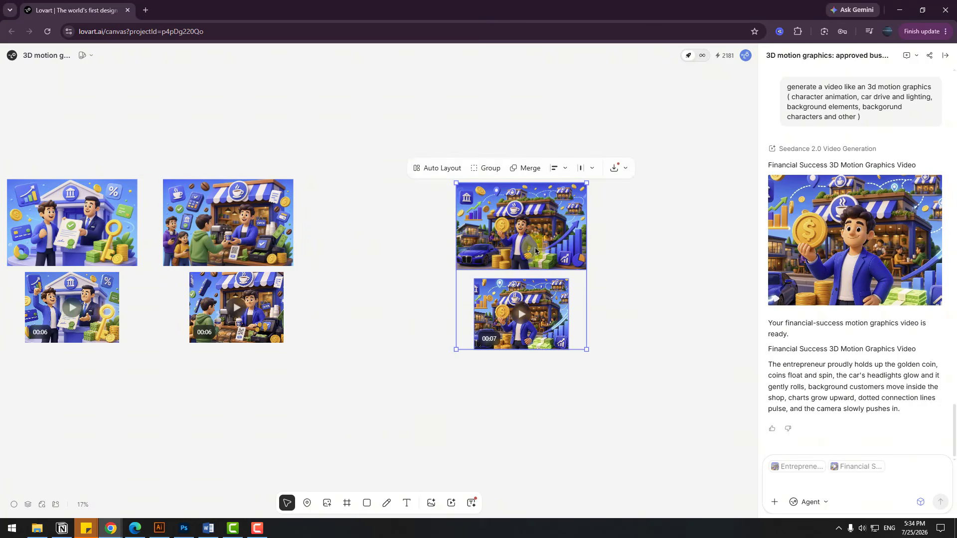
pyautogui.moveTo(538, 234); pyautogui.dragTo(397, 231)
# Add a text label reading "scene 01" above the bank scene and set its font size to 112
pyautogui.moveTo(90, 409); pyautogui.dragTo(230, 379)
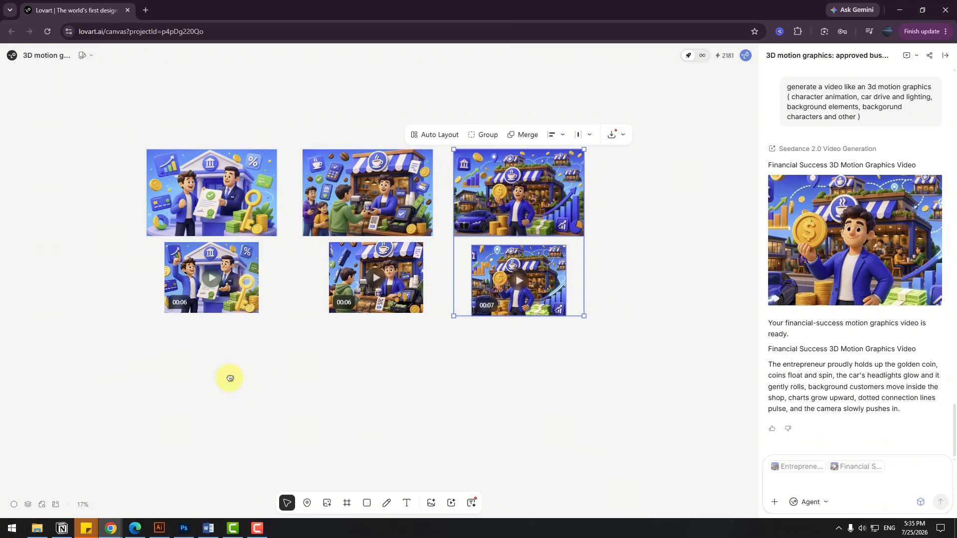
pyautogui.click(400, 506)
pyautogui.click(164, 109)
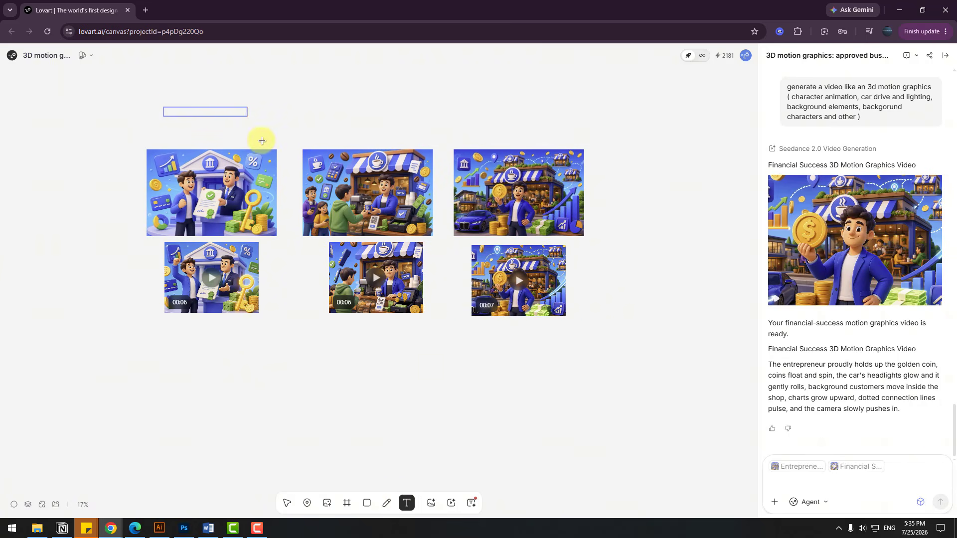
pyautogui.moveTo(276, 153); pyautogui.dragTo(273, 151)
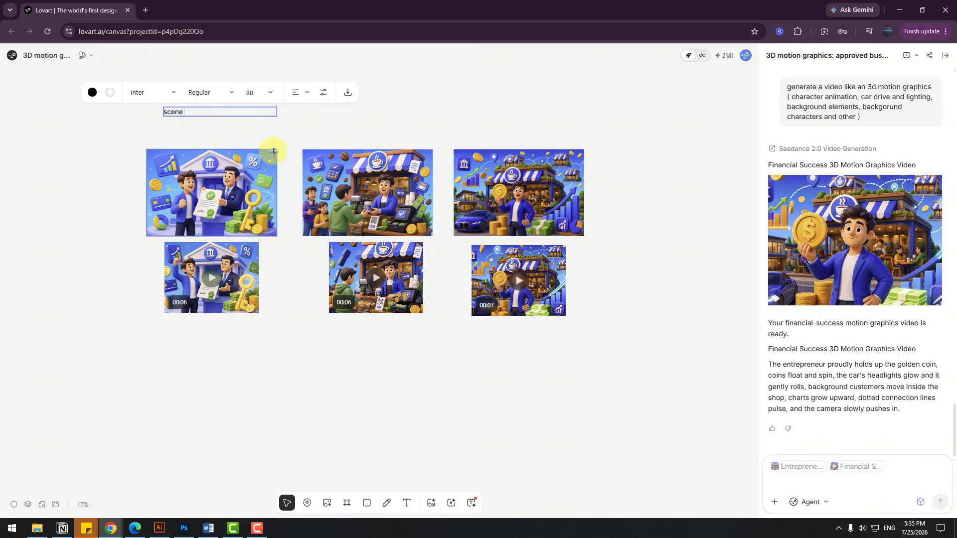
pyautogui.click(94, 139)
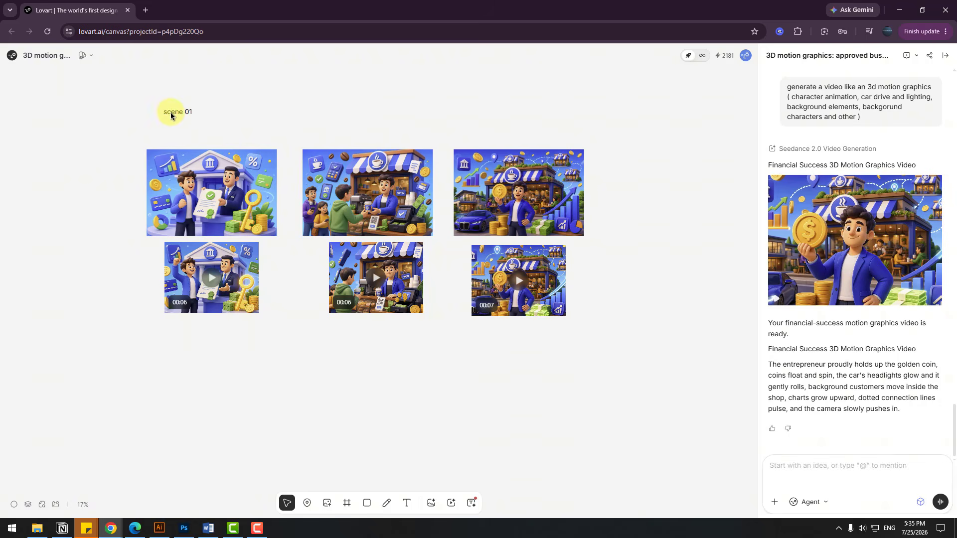
pyautogui.click(174, 111)
pyautogui.click(265, 95)
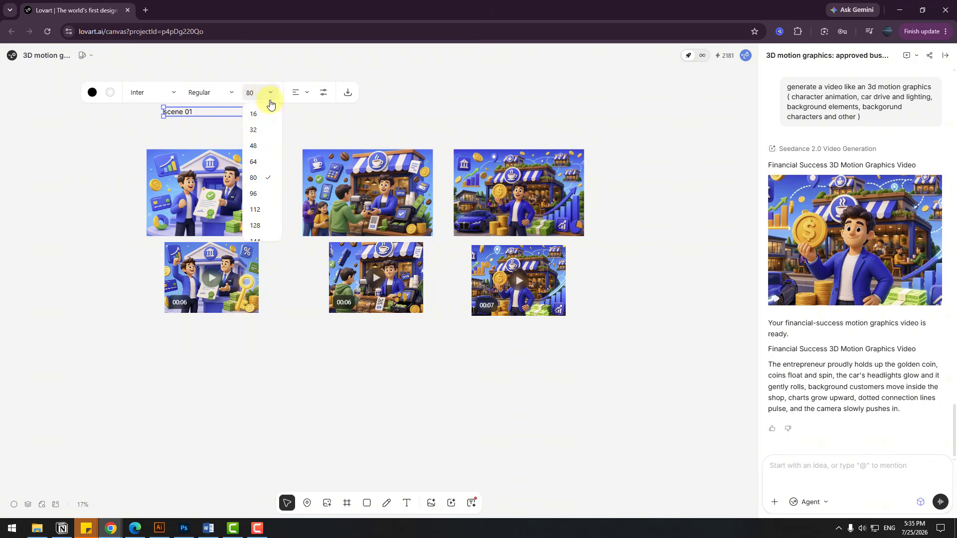
pyautogui.click(254, 216)
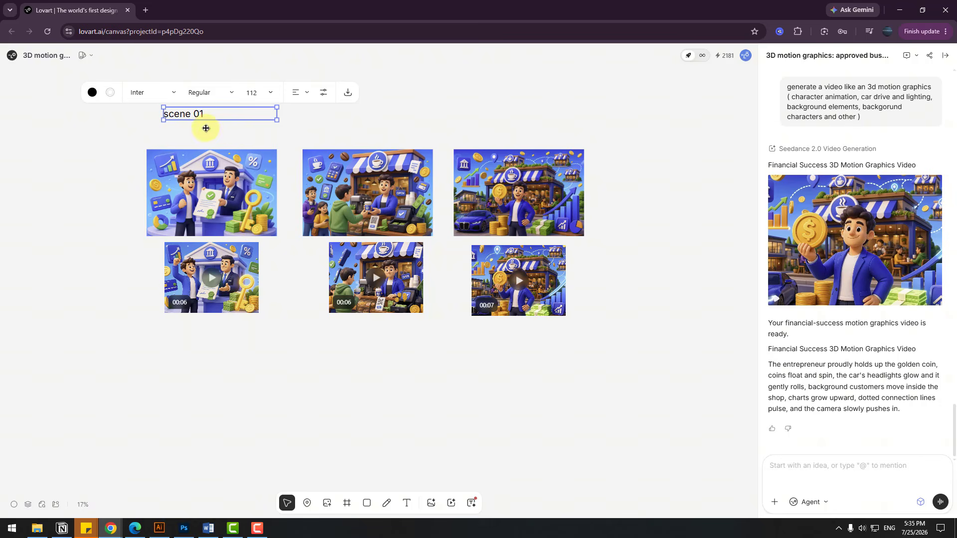
# Position the label above the bank scene and duplicate it over the other two scenes as "scene 02" and "scene 03"
pyautogui.moveTo(183, 122); pyautogui.dragTo(366, 138)
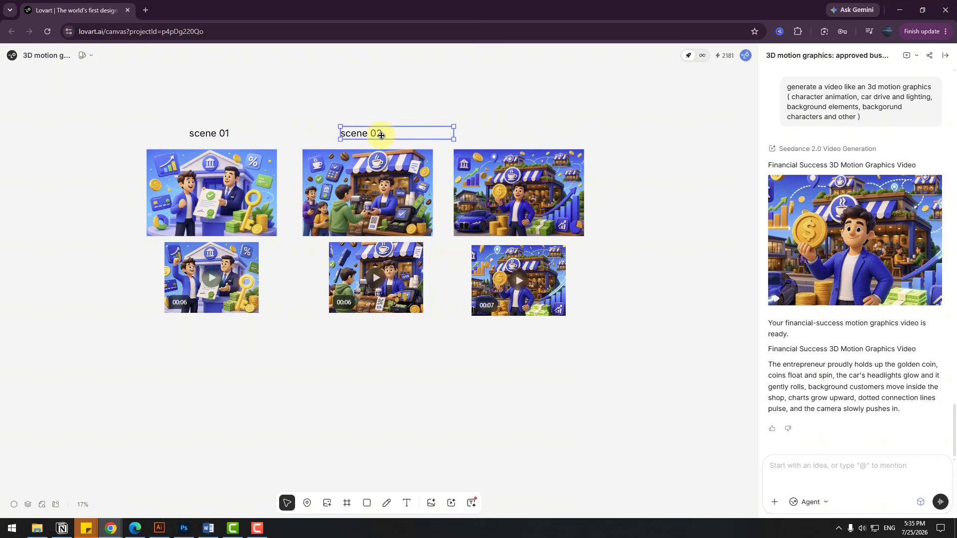
pyautogui.keyDown('alt'); pyautogui.moveTo(380, 133); pyautogui.dragTo(519, 132); pyautogui.keyUp('alt')
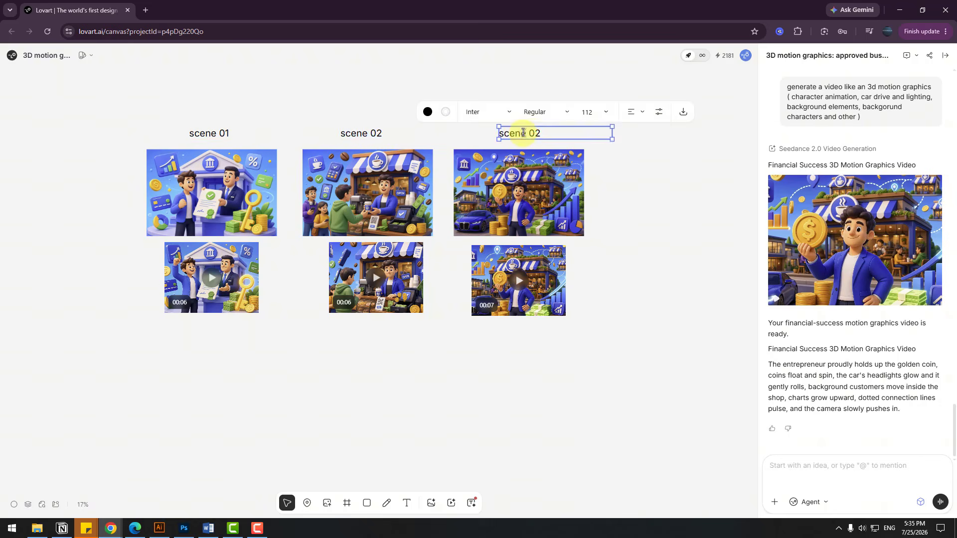
pyautogui.doubleClick(540, 132)
pyautogui.write('3')
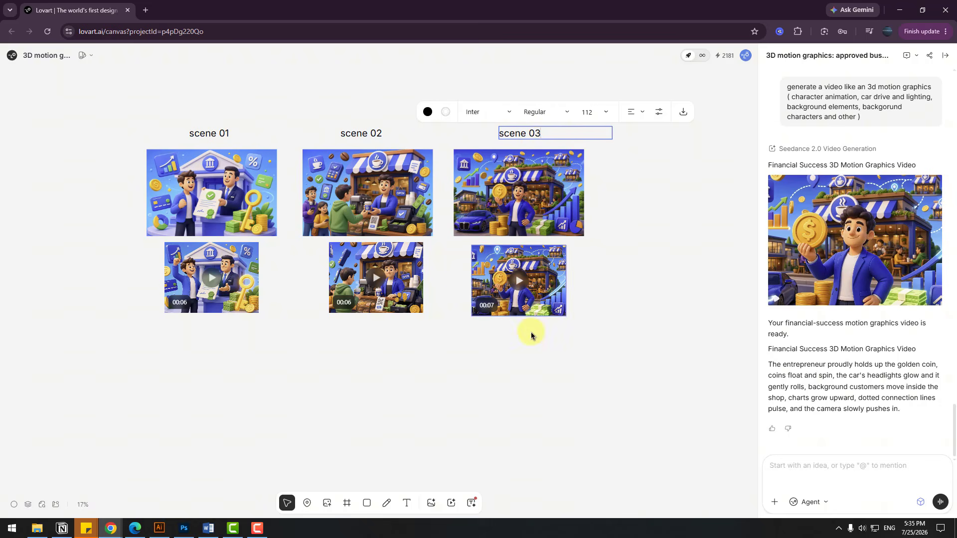
pyautogui.click(350, 442)
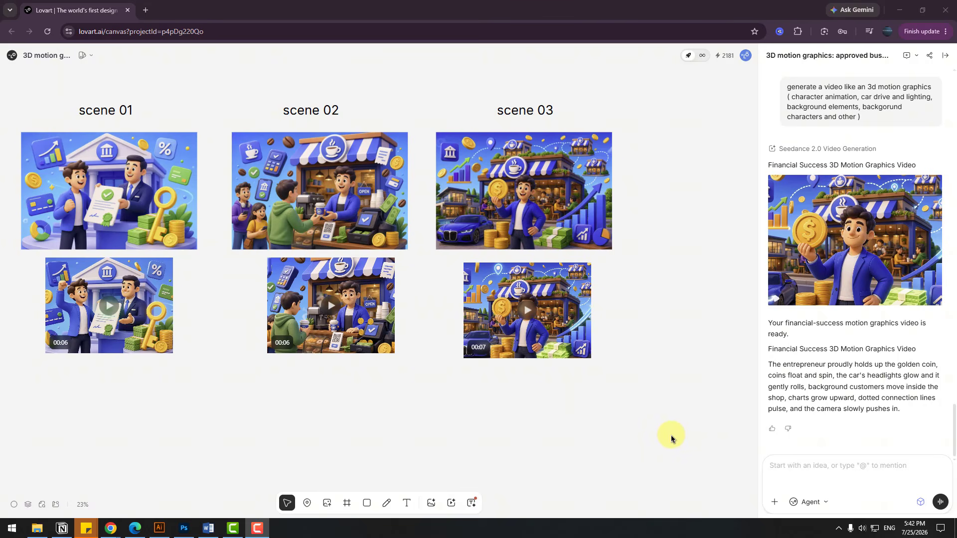
# Switch the chat from Agent to Video Gen mode and choose the scene 01 illustration from the canvas as an image reference
pyautogui.click(807, 502)
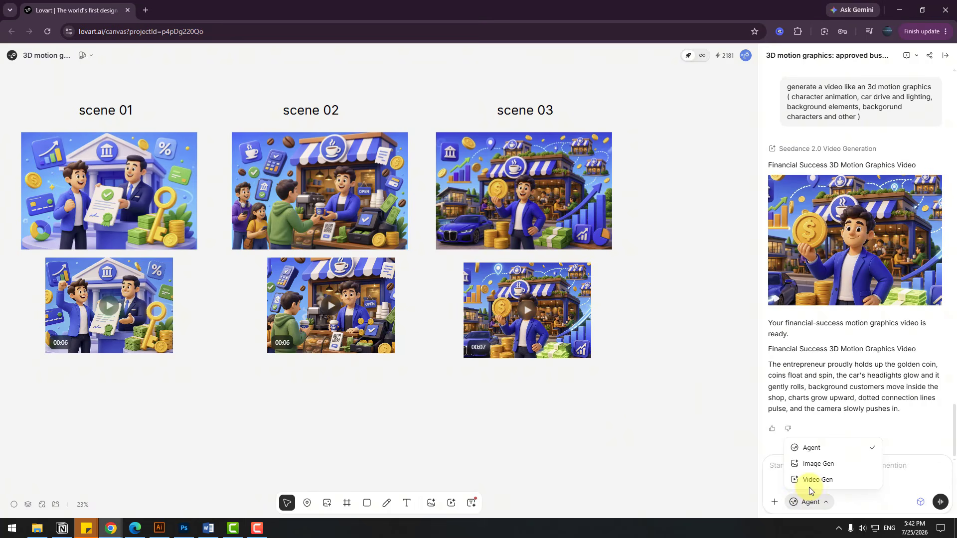
pyautogui.click(832, 483)
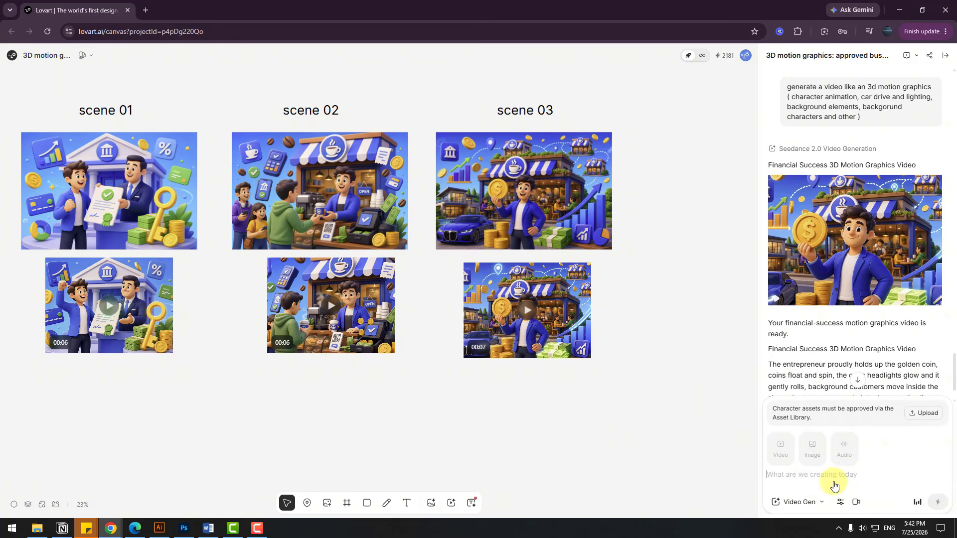
pyautogui.click(809, 458)
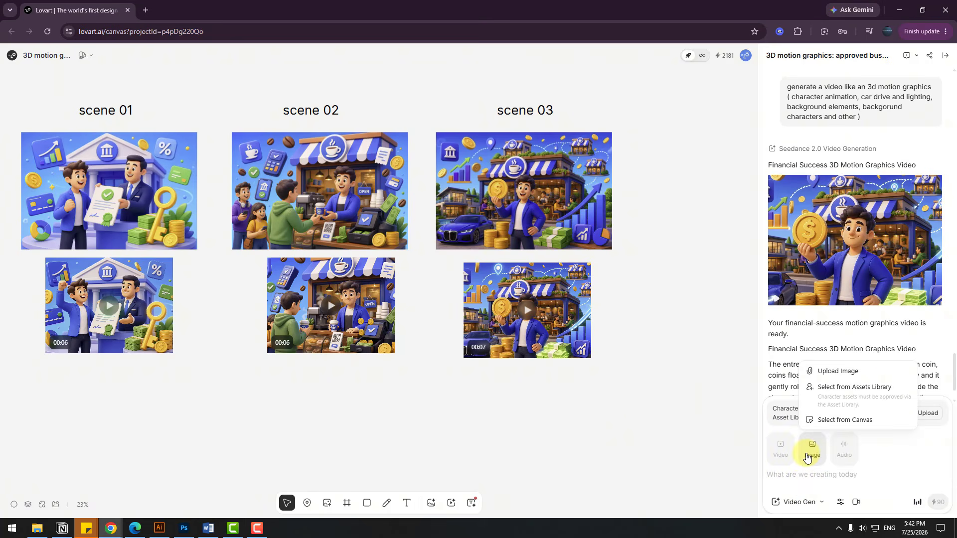
pyautogui.click(832, 423)
pyautogui.click(102, 177)
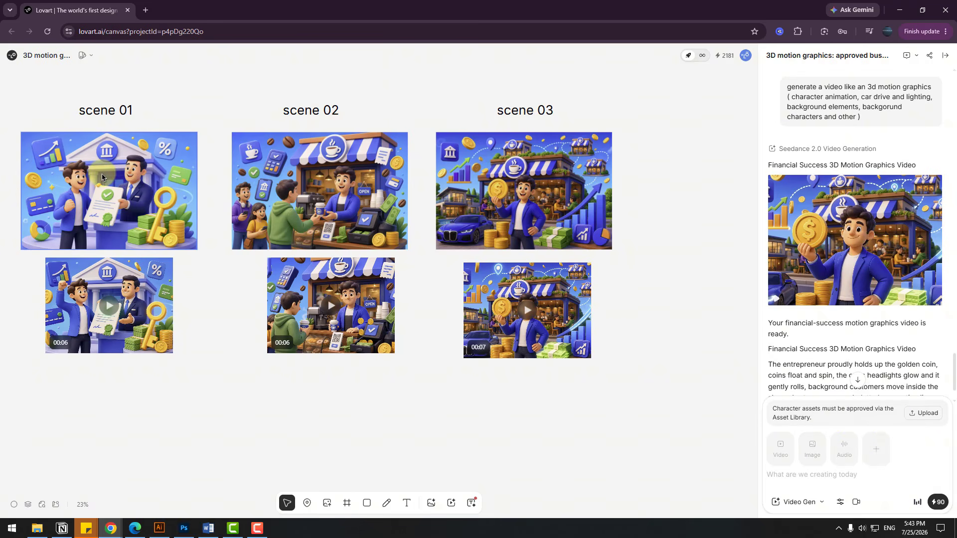
# Add the scene 02 and scene 03 illustrations from the canvas as further image references for the video
pyautogui.click(817, 455)
pyautogui.click(840, 423)
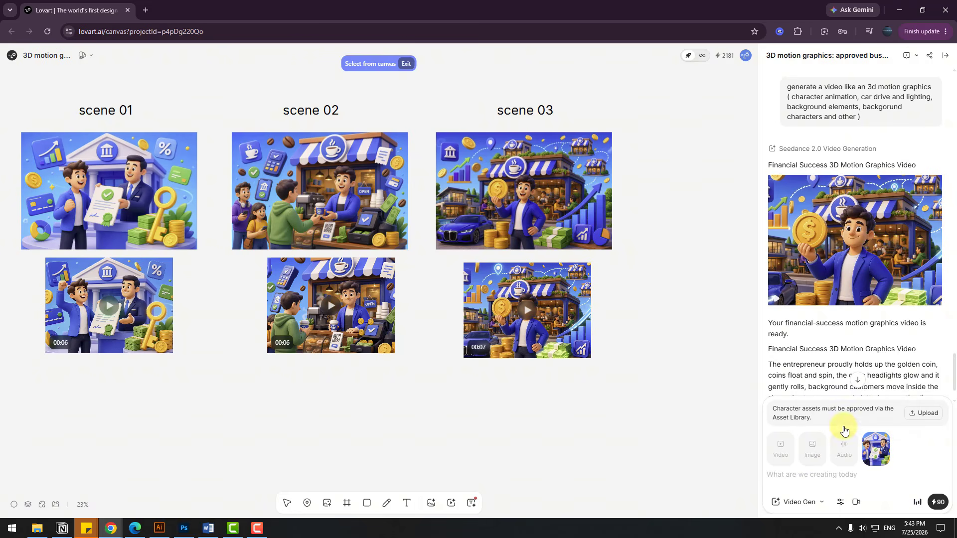
pyautogui.click(297, 190)
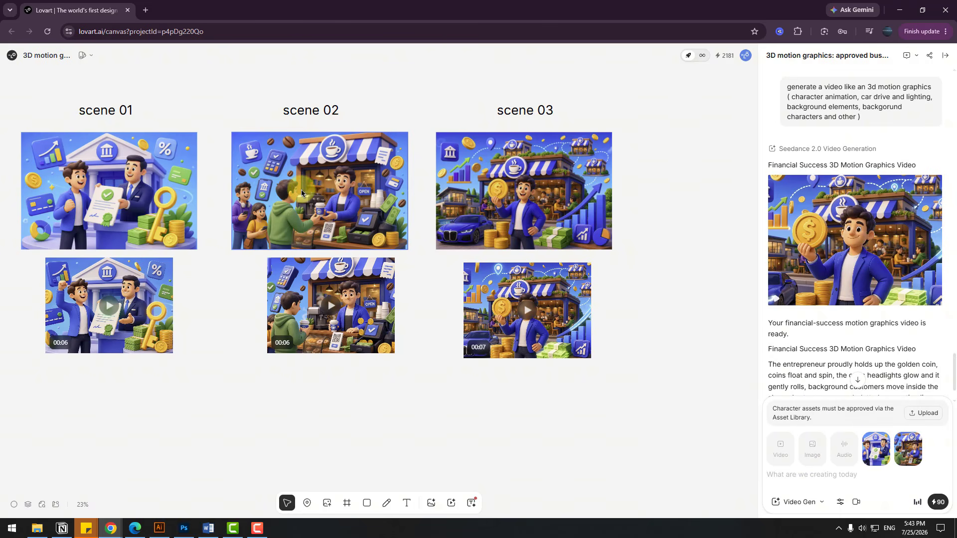
pyautogui.click(813, 448)
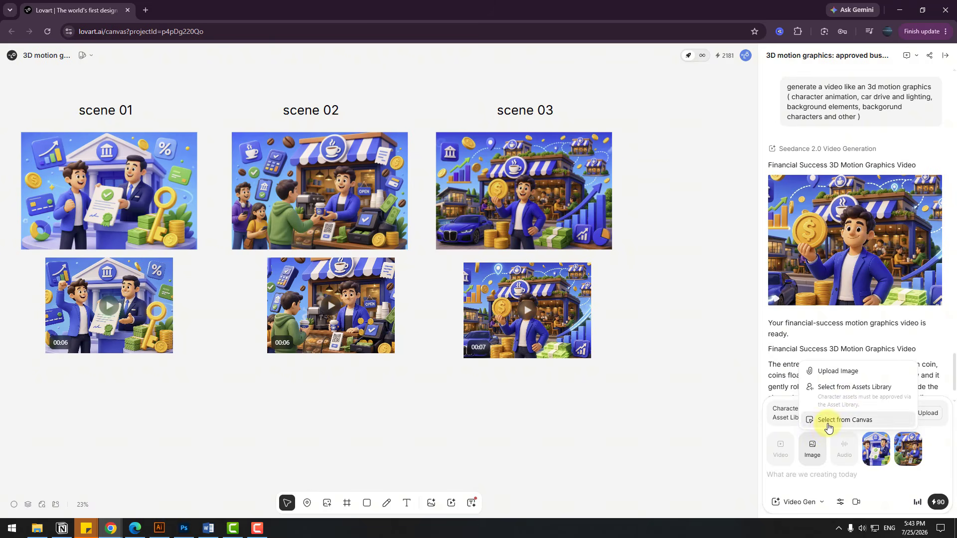
pyautogui.click(825, 423)
pyautogui.click(471, 213)
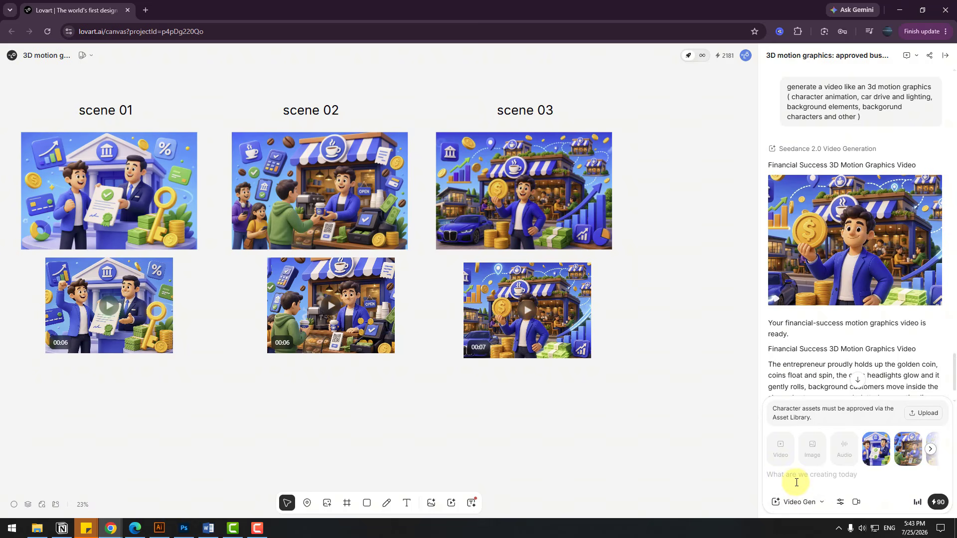
# Enter the video prompt "create dynamic 3d motion graphics animation with these 3 scenes. Make smart and beautiful scenes transitions."
pyautogui.write('create dynamic 3d motion graphics animation wi')
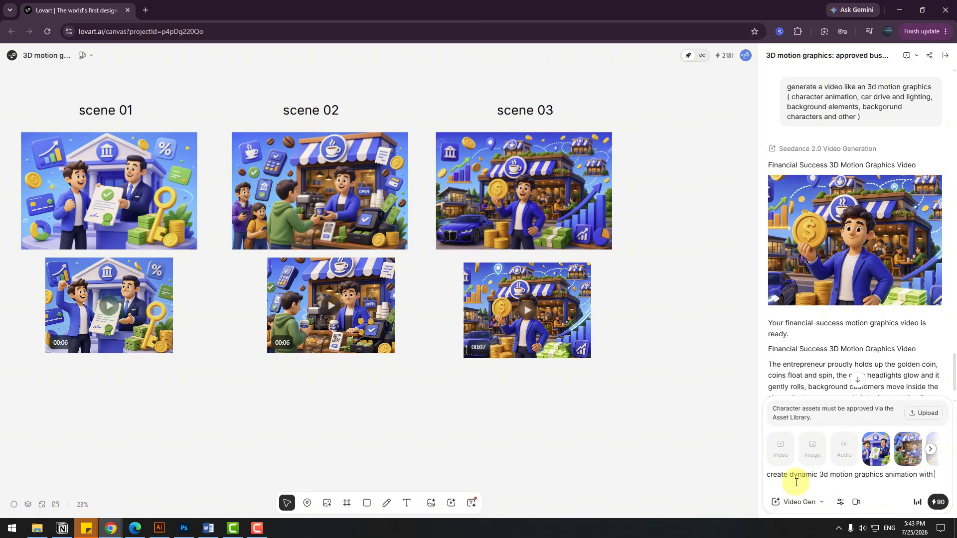
pyautogui.write('these 3 scenes. Make smart and beautiful sce')
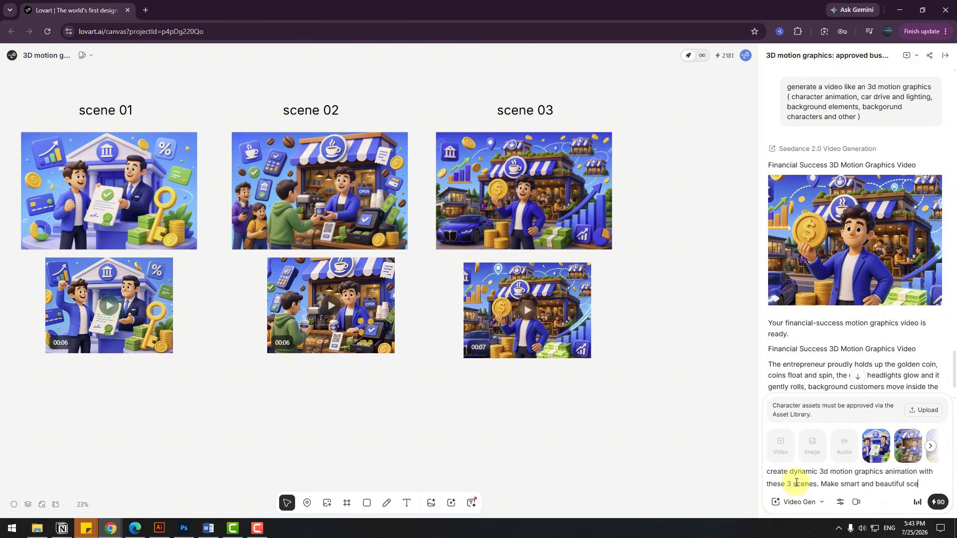
pyautogui.write('nes transitions.')
# Clear the 16:9 size selection, set the resolution to 1080p and the duration to 8s, and generate the video with Seedance 2.0
pyautogui.click(841, 504)
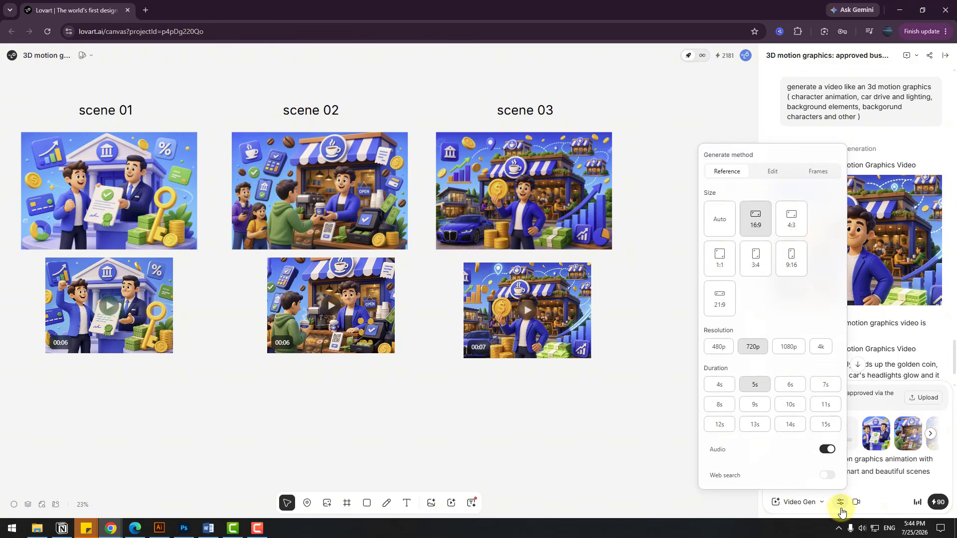
pyautogui.click(758, 232)
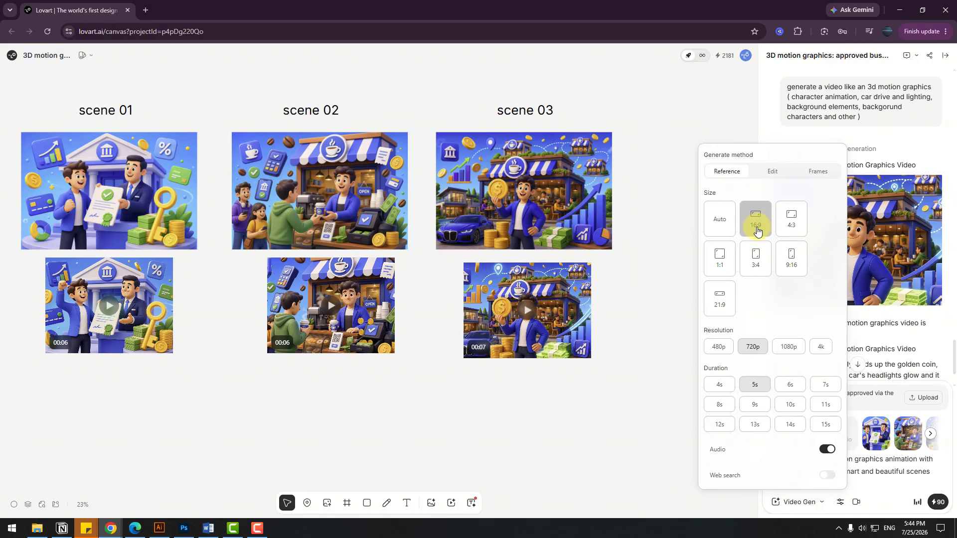
pyautogui.click(787, 350)
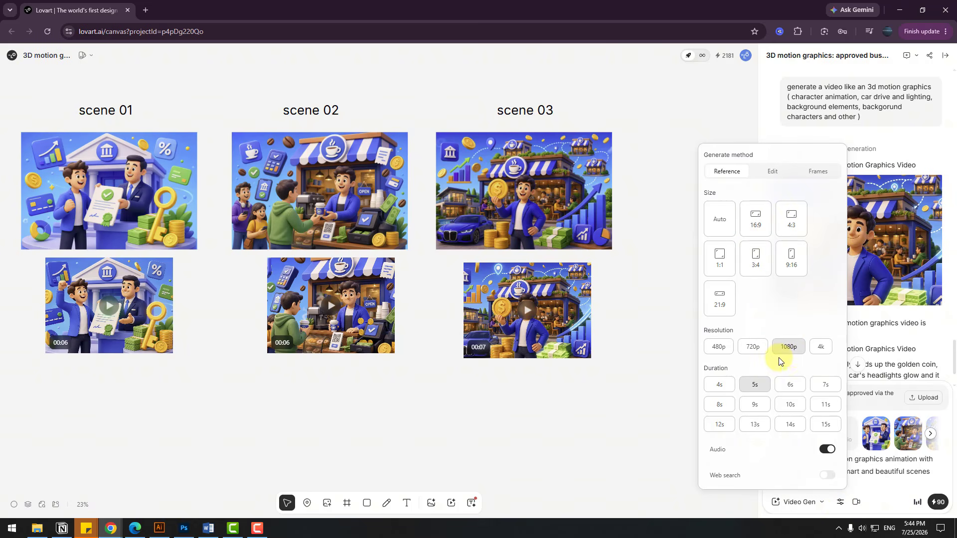
pyautogui.click(719, 404)
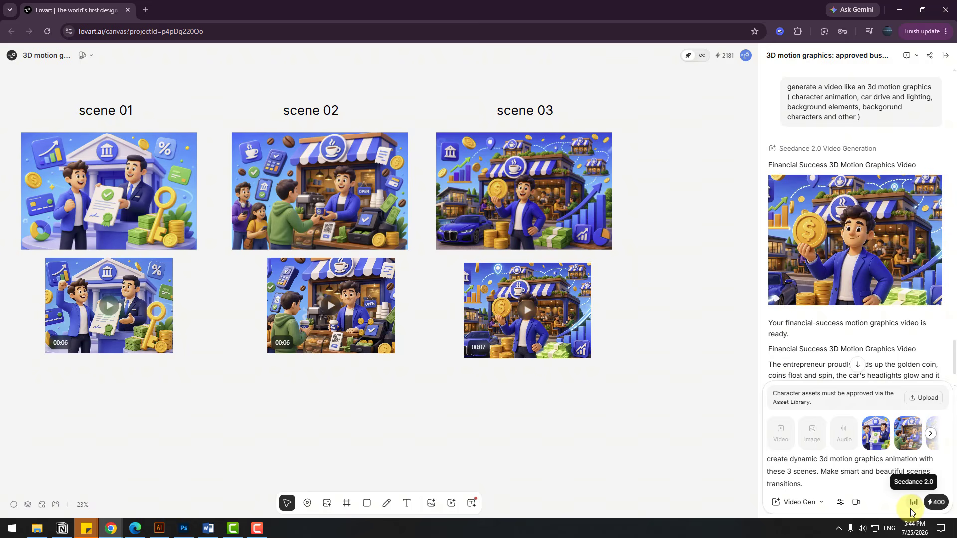
pyautogui.click(935, 503)
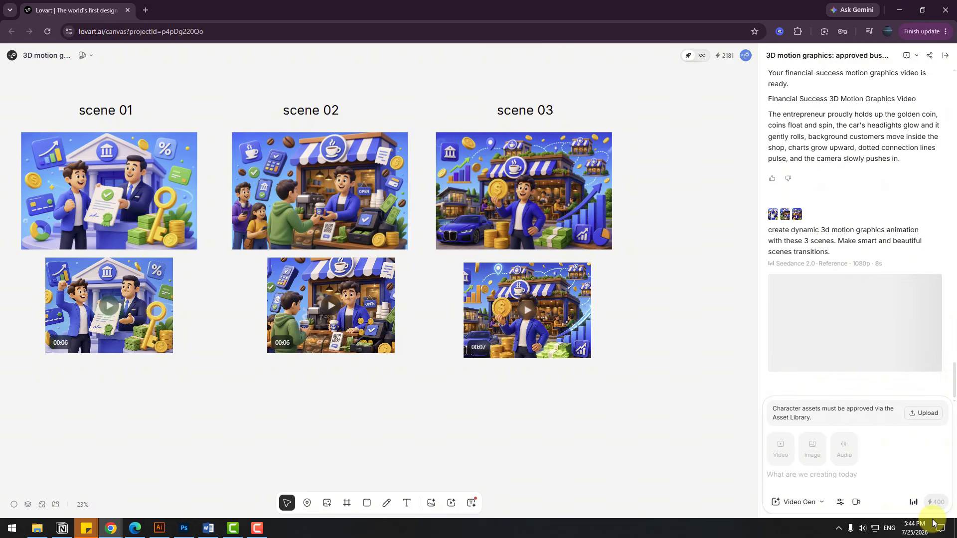